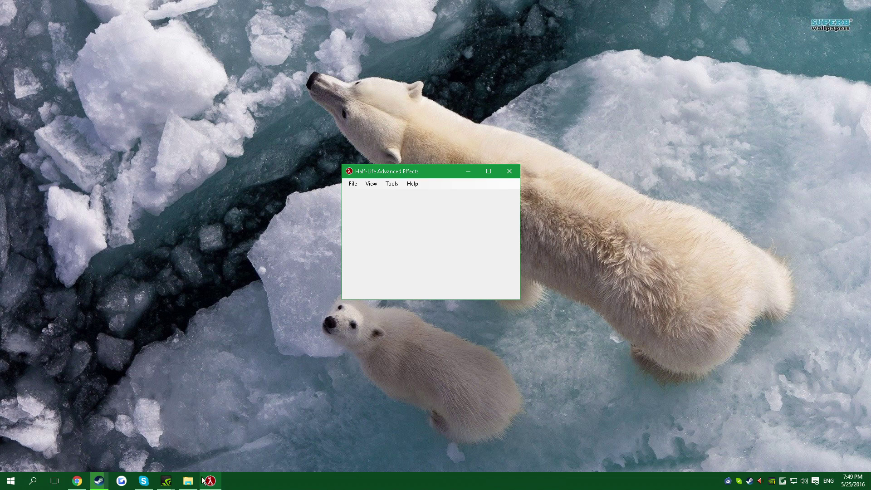
Open the smooths config file from the smooths folder, review its control bindings and minimize it
{"action": "left_click", "coordinate": [188, 481]}
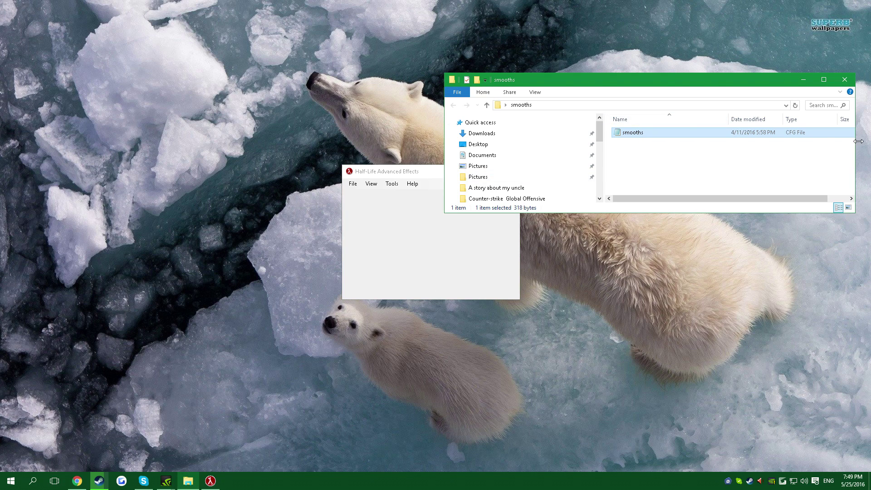
{"action": "left_click_drag", "start_coordinate": [855, 141], "coordinate": [660, 141]}
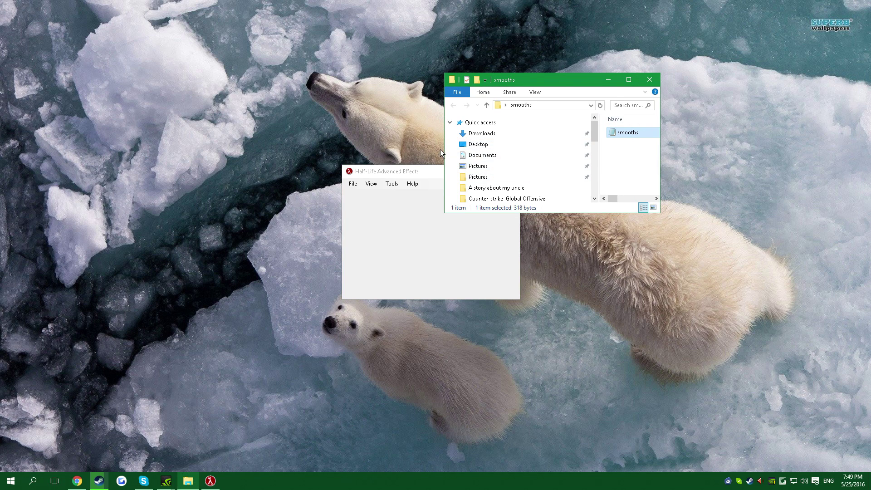
{"action": "double_click", "coordinate": [630, 133]}
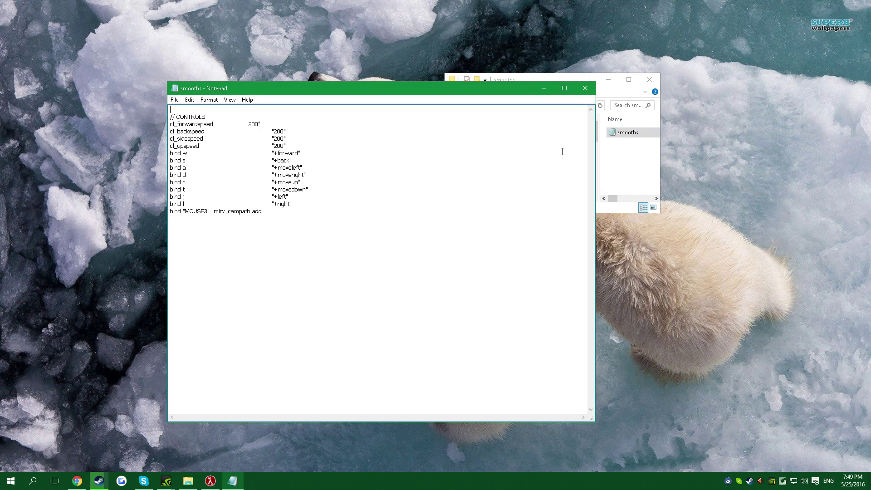
{"action": "left_click", "coordinate": [617, 83]}
{"action": "left_click_drag", "start_coordinate": [291, 213], "coordinate": [182, 109]}
{"action": "left_click", "coordinate": [544, 88]}
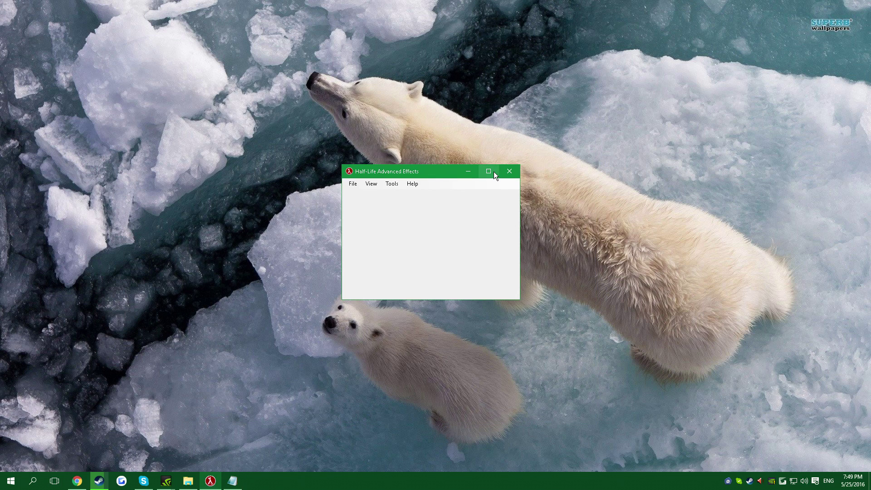
Open the Custom Loader from the developer tools in Half-Life Advanced Effects
{"action": "left_click_drag", "start_coordinate": [416, 175], "coordinate": [348, 185]}
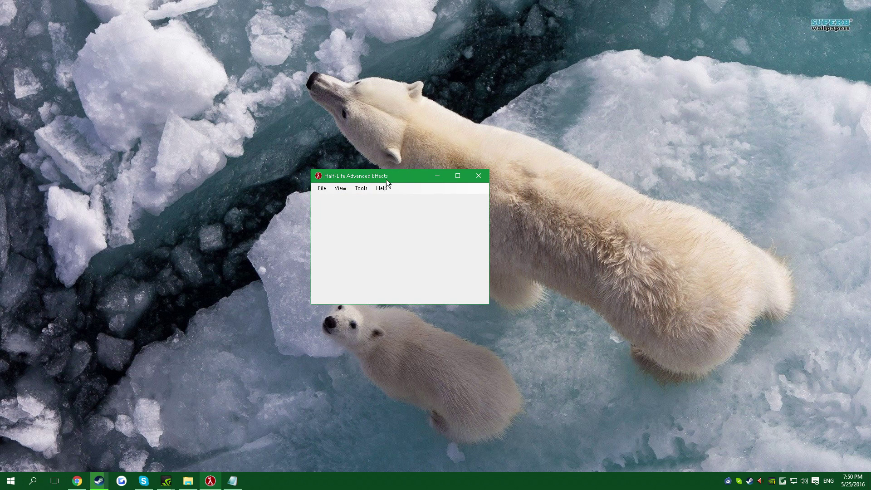
{"action": "left_click", "coordinate": [360, 188]}
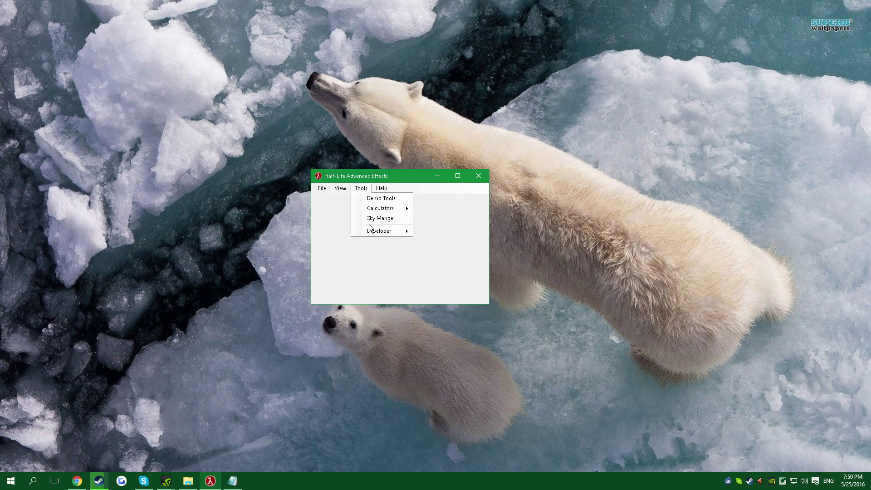
{"action": "mouse_move", "coordinate": [375, 230]}
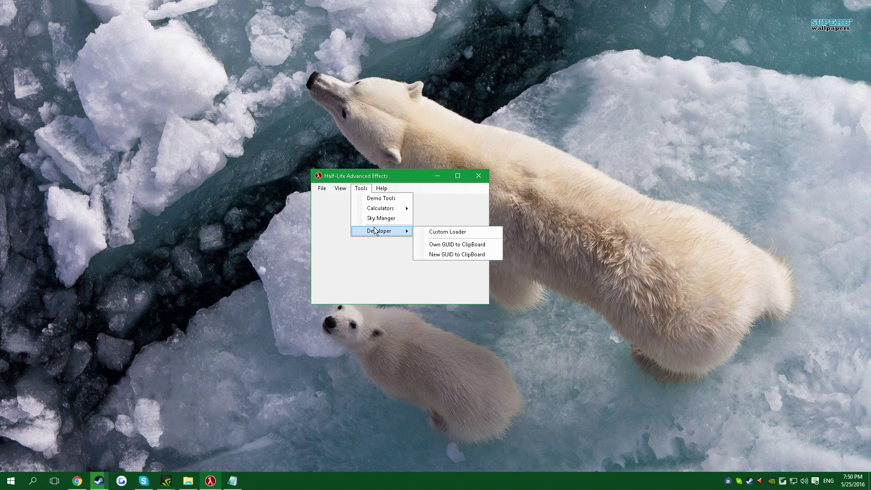
{"action": "left_click", "coordinate": [428, 231]}
Clear the existing HookDLL and ProgramPath entries in the Custom Loader
{"action": "left_click_drag", "start_coordinate": [231, 95], "coordinate": [430, 140]}
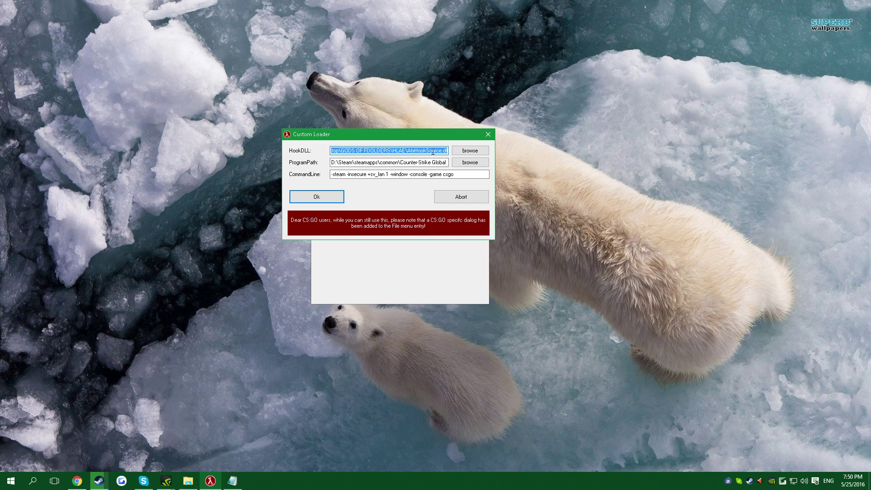
{"action": "key", "text": "Delete"}
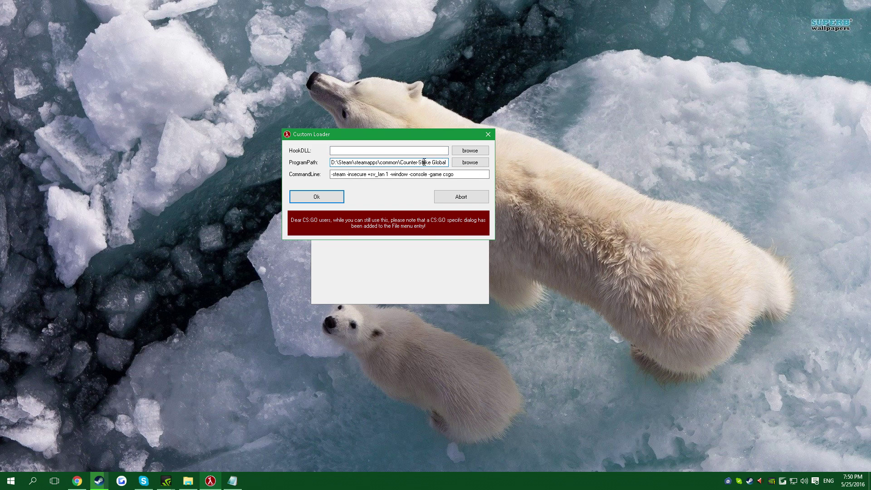
{"action": "left_click", "coordinate": [424, 162]}
{"action": "key", "text": "ctrl+a"}
{"action": "key", "text": "Delete"}
{"action": "left_click_drag", "start_coordinate": [328, 134], "coordinate": [353, 164]}
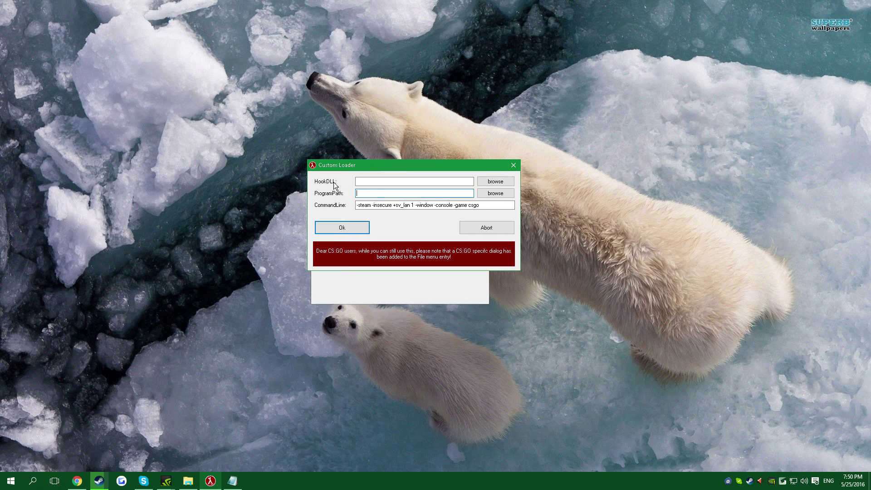
Set the HookDLL to AfxHookSource.dll from the HLAE folder
{"action": "left_click", "coordinate": [496, 181]}
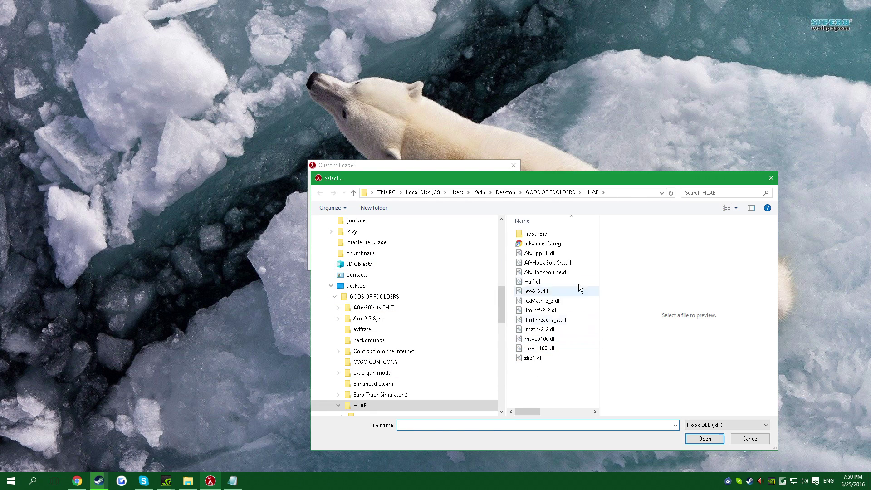
{"action": "left_click", "coordinate": [481, 260]}
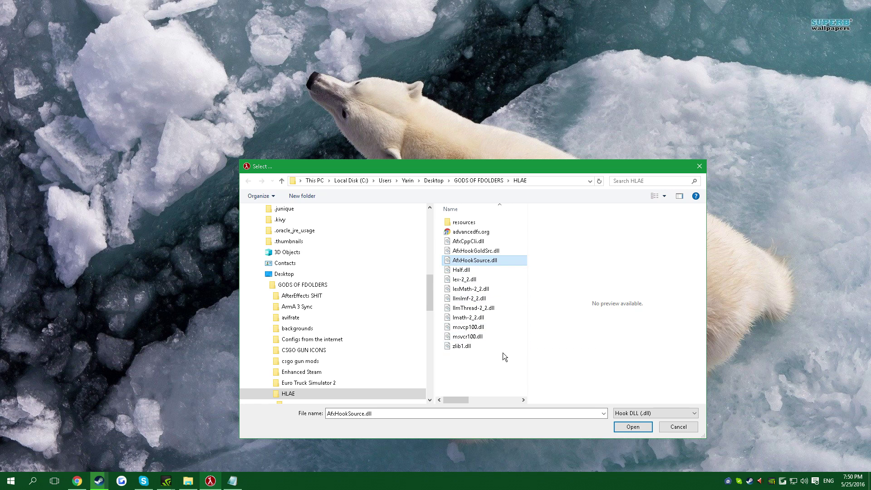
{"action": "left_click", "coordinate": [633, 427]}
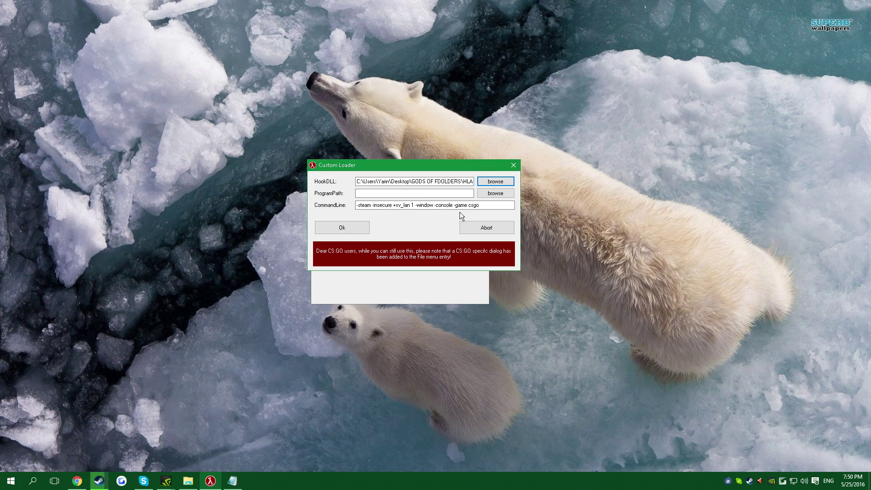
Set the ProgramPath to the csgo program in D:\Steam\steamapps\common\Counter-Strike Global Offensive
{"action": "left_click", "coordinate": [504, 192]}
{"action": "left_click", "coordinate": [359, 181]}
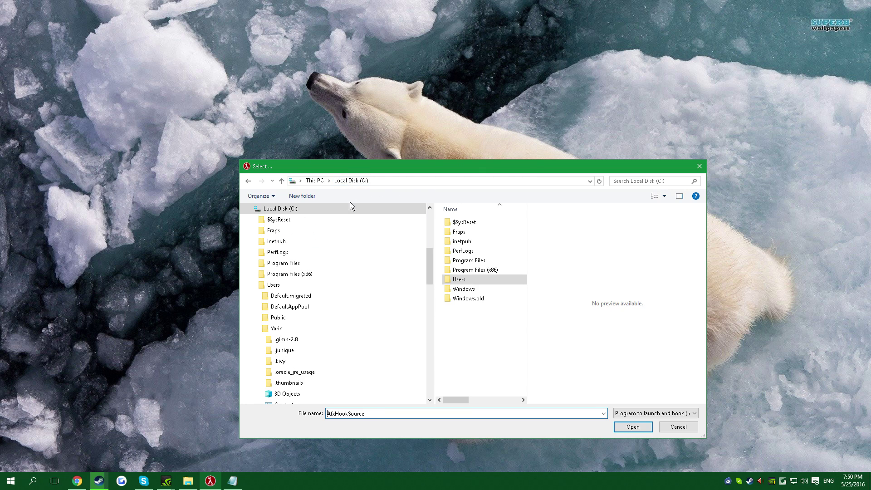
{"action": "left_click", "coordinate": [313, 181]}
{"action": "scroll", "coordinate": [497, 338], "scroll_direction": "down", "scroll_amount": 3}
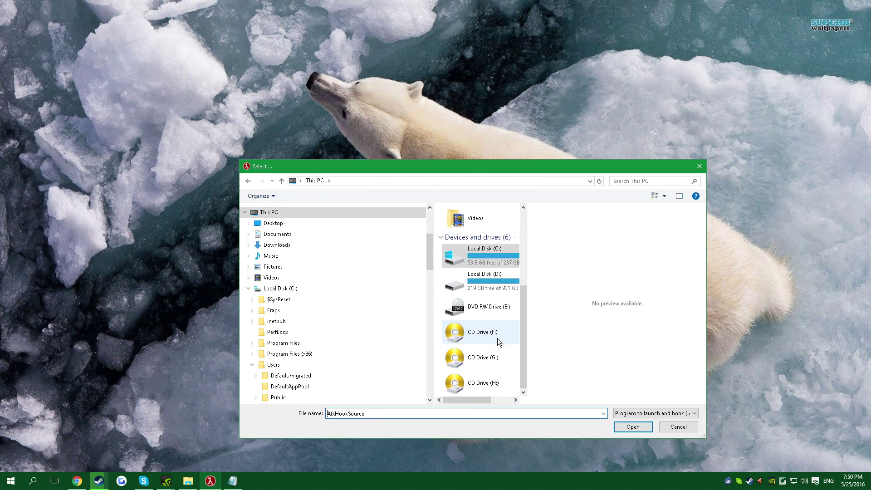
{"action": "double_click", "coordinate": [481, 280]}
{"action": "double_click", "coordinate": [460, 308]}
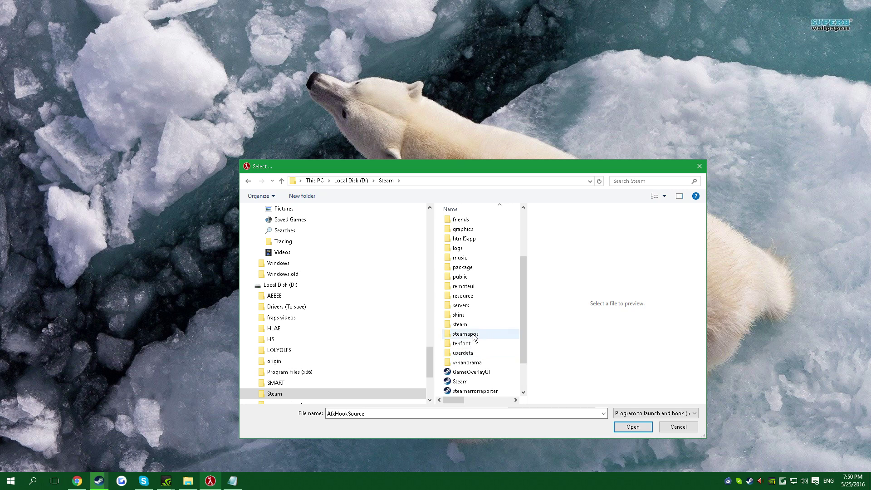
{"action": "double_click", "coordinate": [465, 334]}
{"action": "double_click", "coordinate": [463, 222]}
{"action": "double_click", "coordinate": [475, 279]}
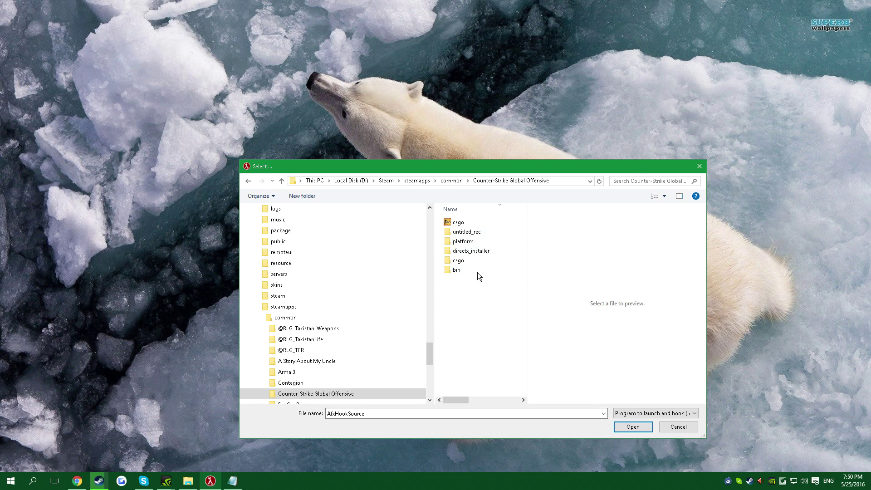
{"action": "left_click", "coordinate": [462, 221]}
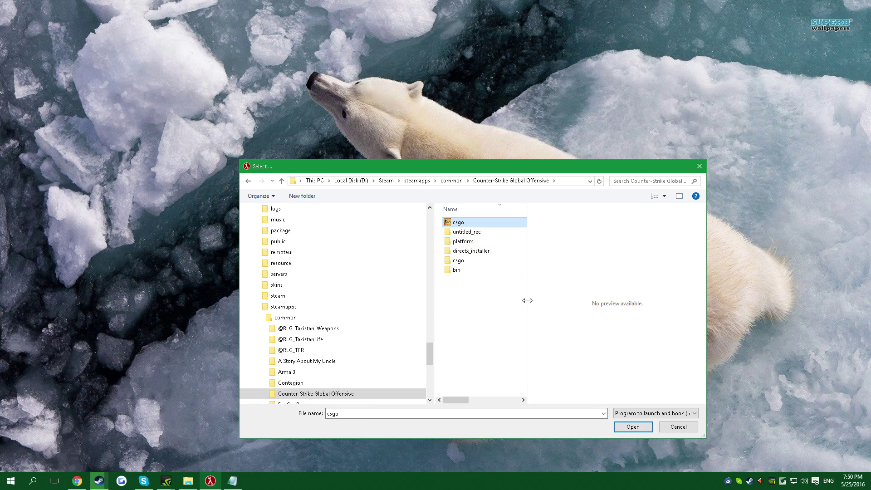
{"action": "left_click_drag", "start_coordinate": [528, 301], "coordinate": [622, 300]}
{"action": "left_click", "coordinate": [633, 427]}
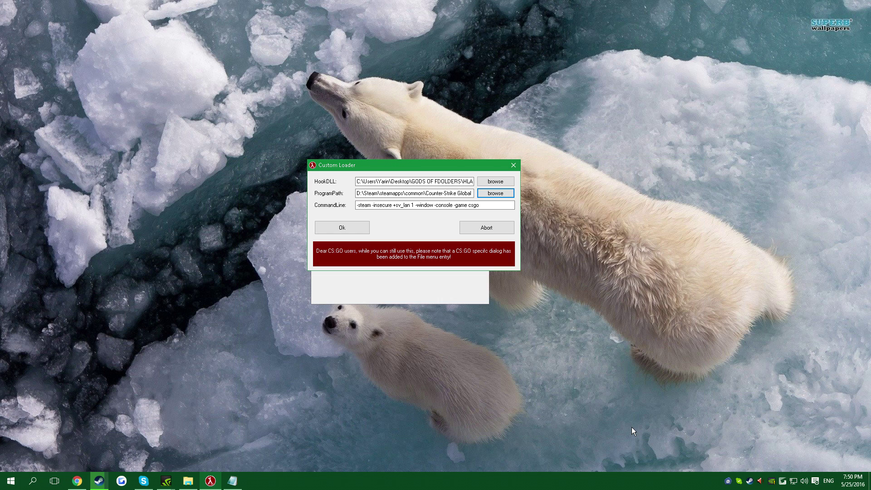
{"action": "left_click_drag", "start_coordinate": [364, 169], "coordinate": [355, 194]}
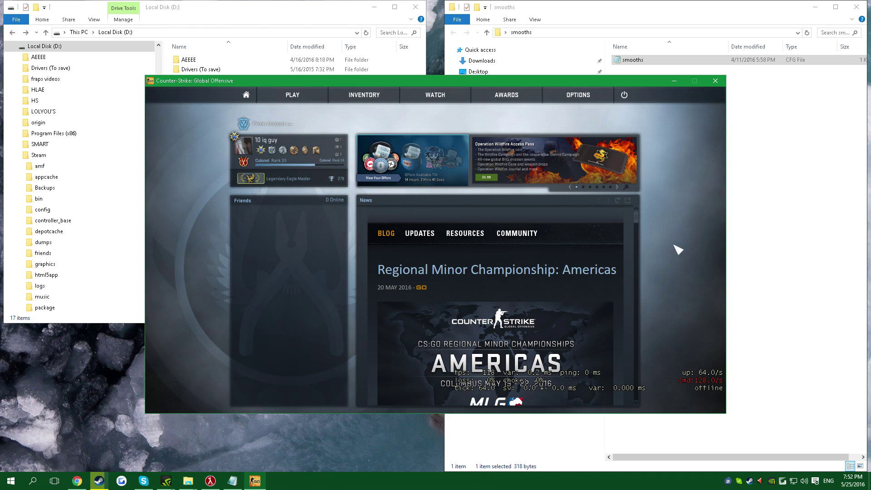
Switch to File Explorer and open the Steam folder on Local Disk (D:) alongside the smooths folder
{"action": "left_click", "coordinate": [667, 69]}
{"action": "left_click", "coordinate": [289, 43]}
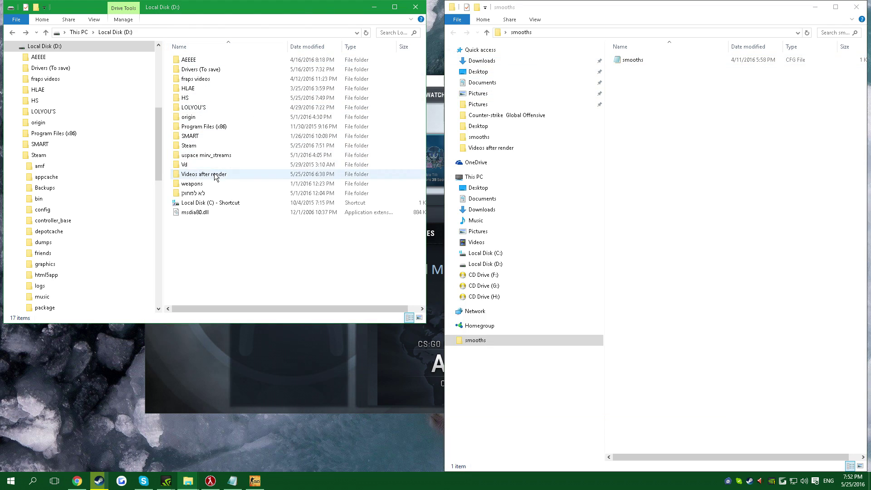
{"action": "double_click", "coordinate": [200, 145]}
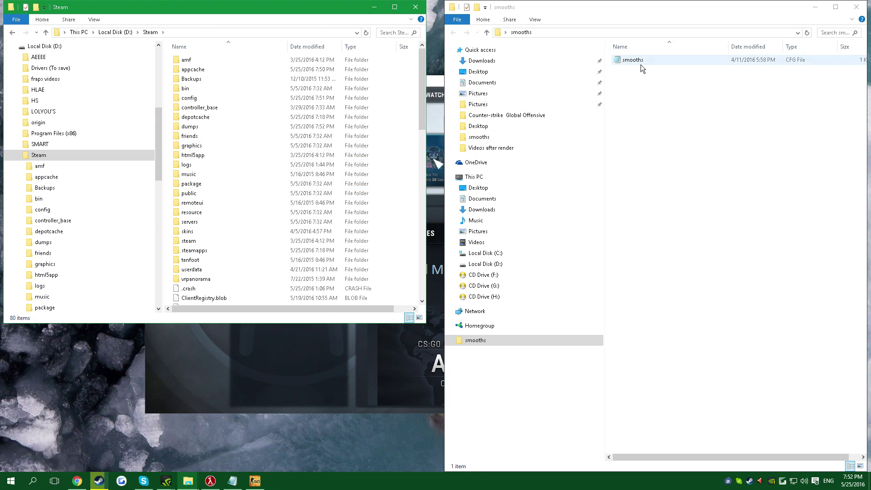
{"action": "left_click_drag", "start_coordinate": [643, 87], "coordinate": [647, 73]}
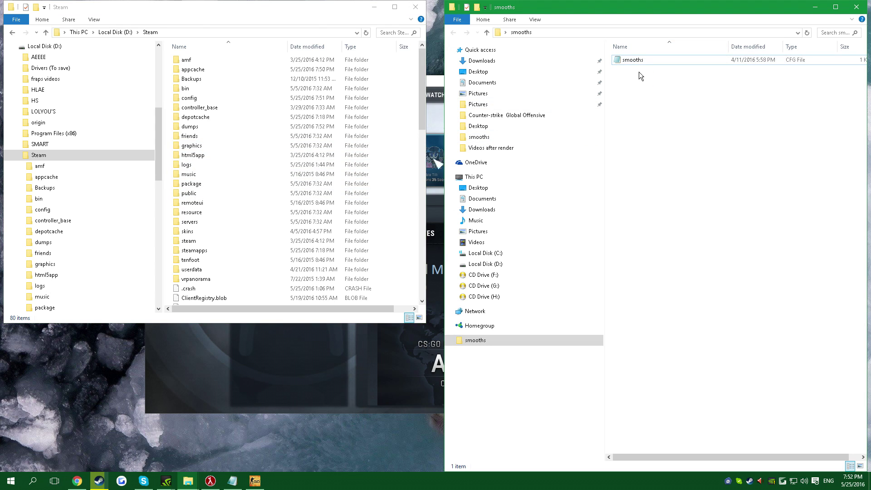
Open the smooths config file, check its commands from the controls section down to the MOUSE3 bind, and close it
{"action": "double_click", "coordinate": [632, 61]}
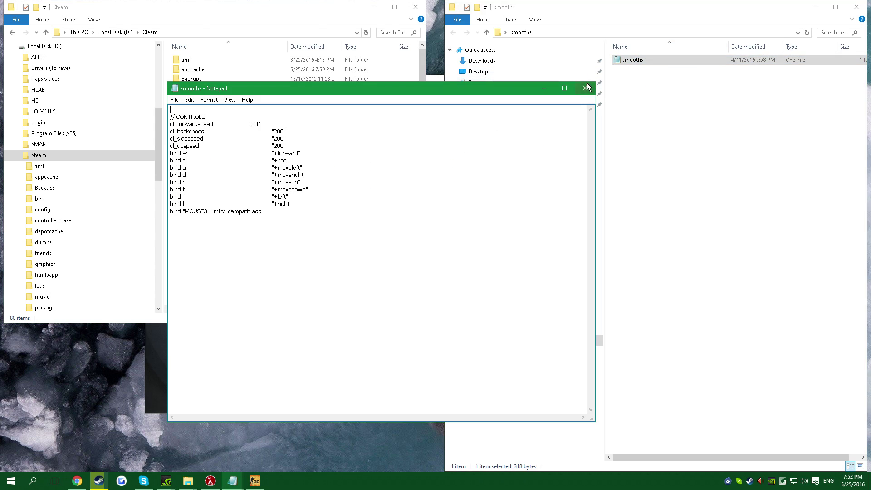
{"action": "left_click_drag", "start_coordinate": [380, 233], "coordinate": [170, 115]}
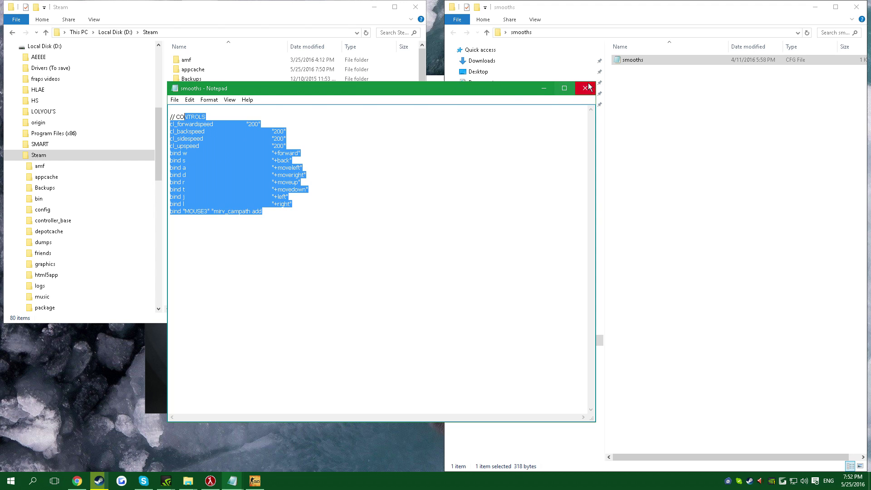
{"action": "left_click", "coordinate": [586, 88]}
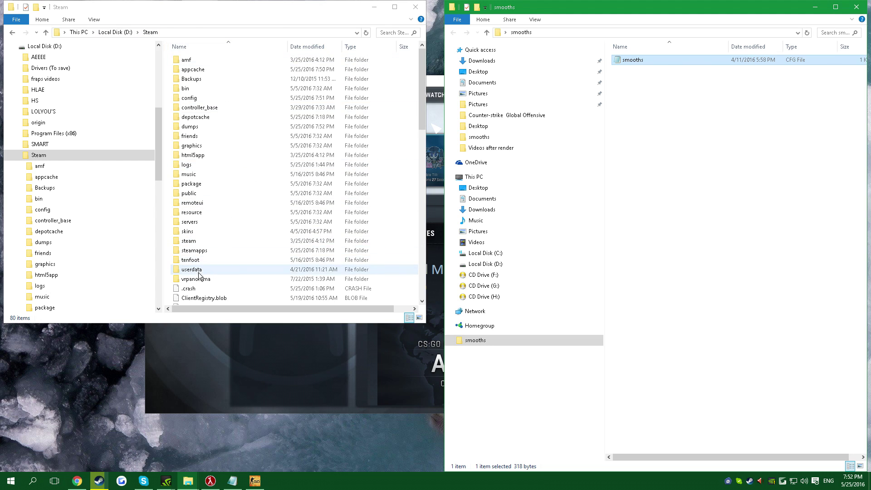
Browse to steamapps\common\Counter-Strike Global Offensive\csgo\cfg, point out the smooths file meant for it, and close the cfg window
{"action": "double_click", "coordinate": [203, 249]}
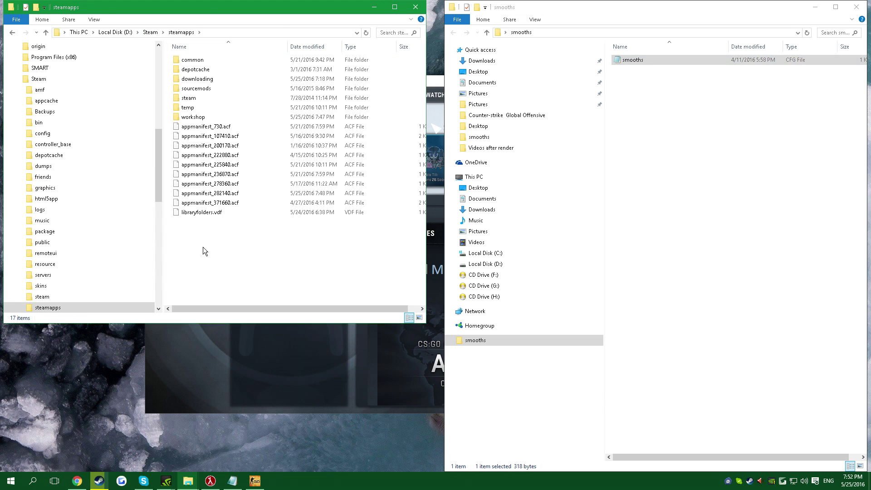
{"action": "double_click", "coordinate": [195, 60]}
{"action": "double_click", "coordinate": [211, 117]}
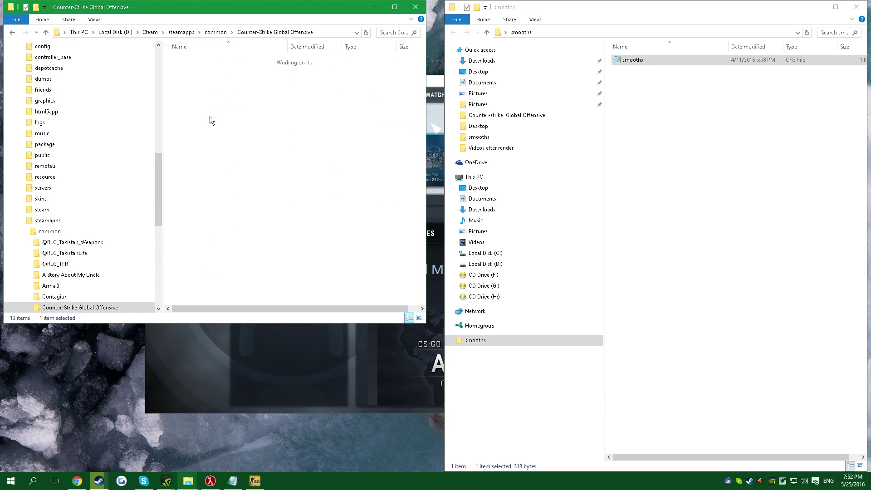
{"action": "double_click", "coordinate": [199, 70]}
{"action": "double_click", "coordinate": [200, 81]}
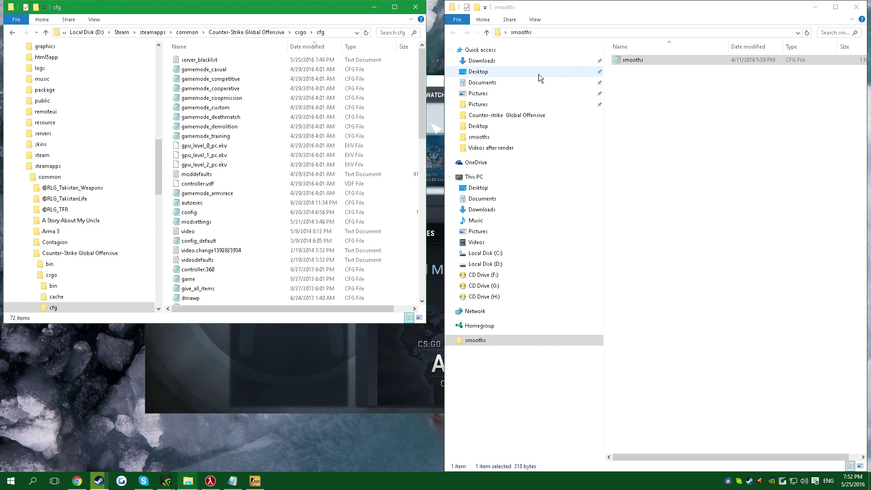
{"action": "mouse_move", "coordinate": [636, 58]}
{"action": "left_mouse_down"}
{"action": "mouse_move", "coordinate": [701, 61]}
{"action": "mouse_move", "coordinate": [176, 146]}
{"action": "mouse_move", "coordinate": [706, 57]}
{"action": "mouse_move", "coordinate": [77, 263]}
{"action": "mouse_move", "coordinate": [390, 173]}
{"action": "mouse_move", "coordinate": [637, 64]}
{"action": "left_mouse_up"}
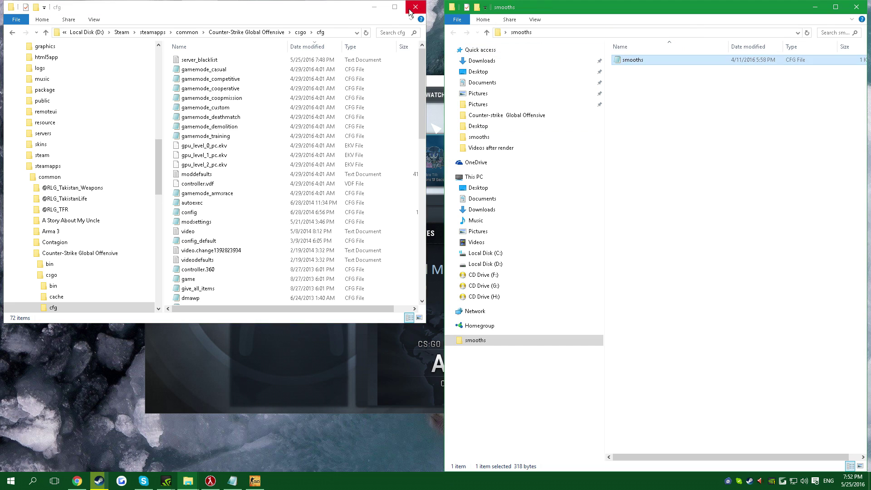
{"action": "left_click", "coordinate": [415, 7]}
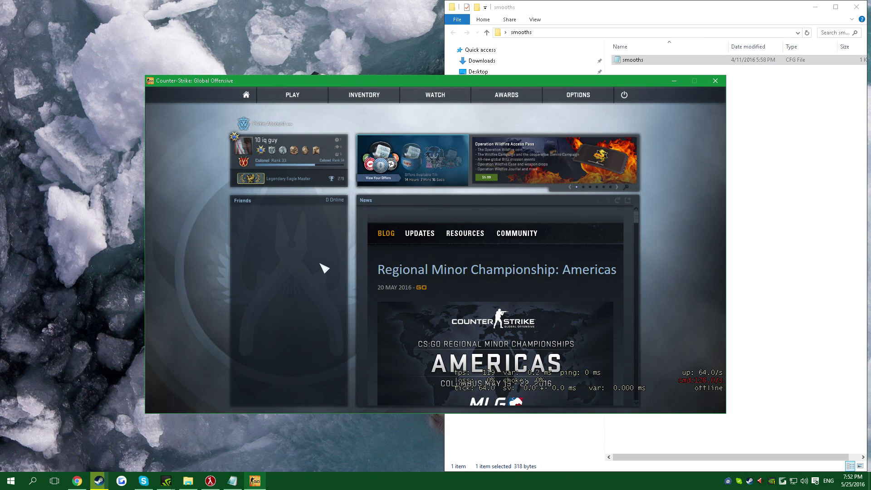
Enter exec smooths in the Counter-Strike: Global Offensive developer console and close the console
{"action": "key", "text": "grave"}
{"action": "type", "text": "exec"}
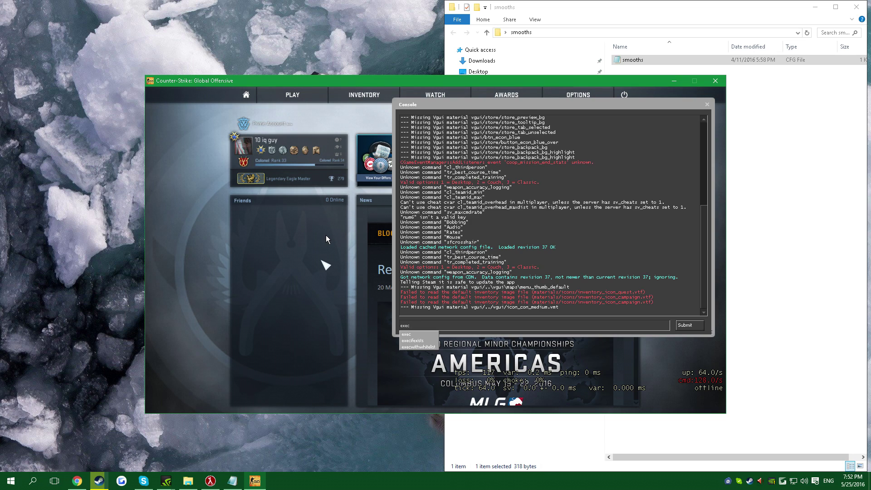
{"action": "type", "text": " s"}
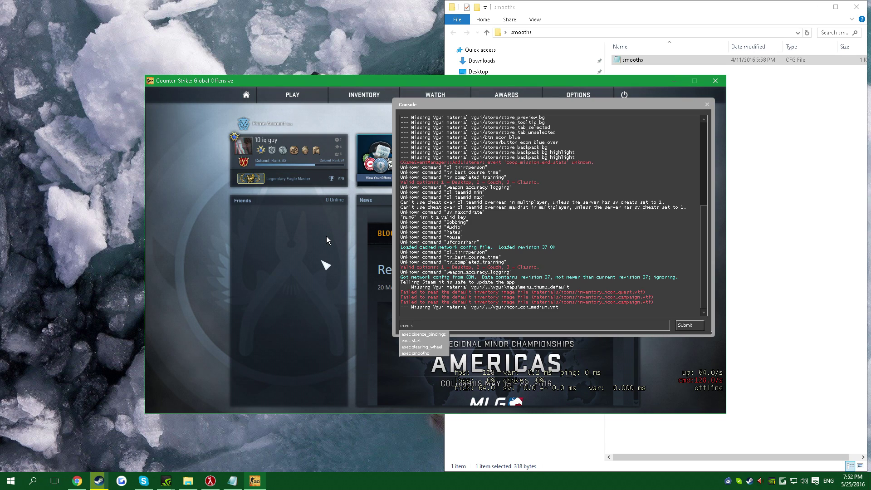
{"action": "left_click", "coordinate": [420, 352]}
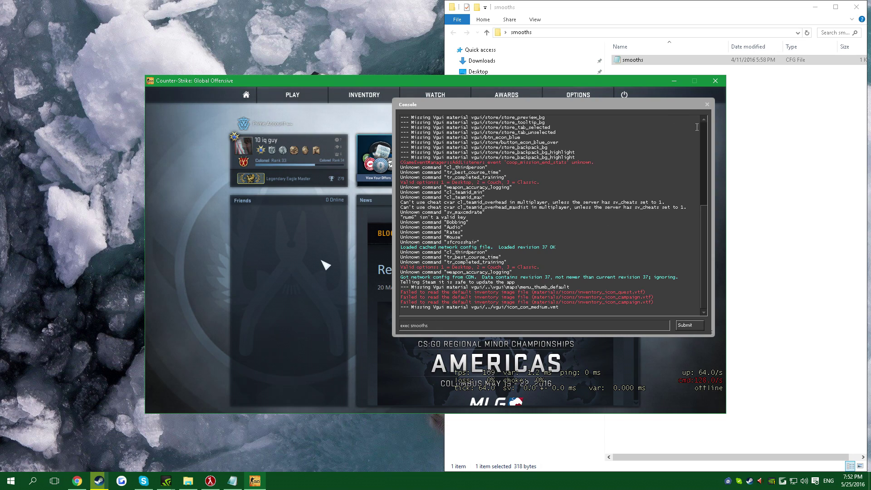
{"action": "left_click", "coordinate": [706, 103]}
Load the boogie ace hyper beast demo from the demos folder through Demo Playback
{"action": "key", "text": "shift+F2"}
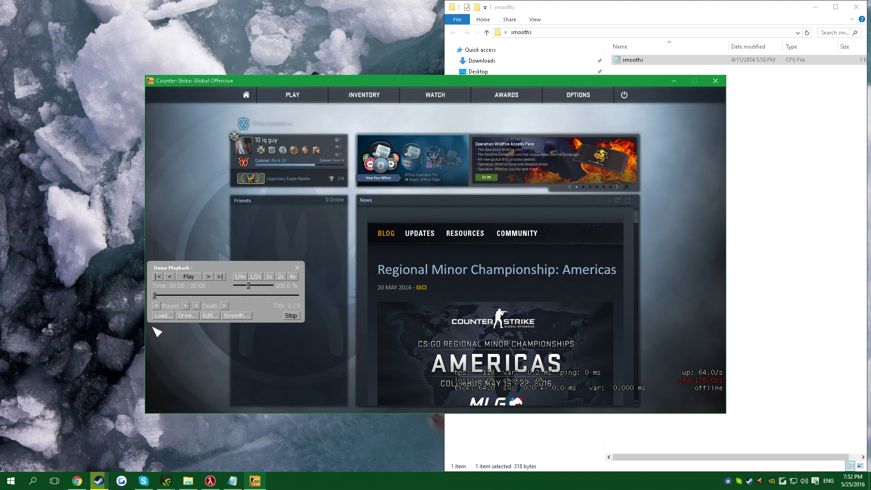
{"action": "left_click", "coordinate": [163, 315]}
{"action": "double_click", "coordinate": [329, 229]}
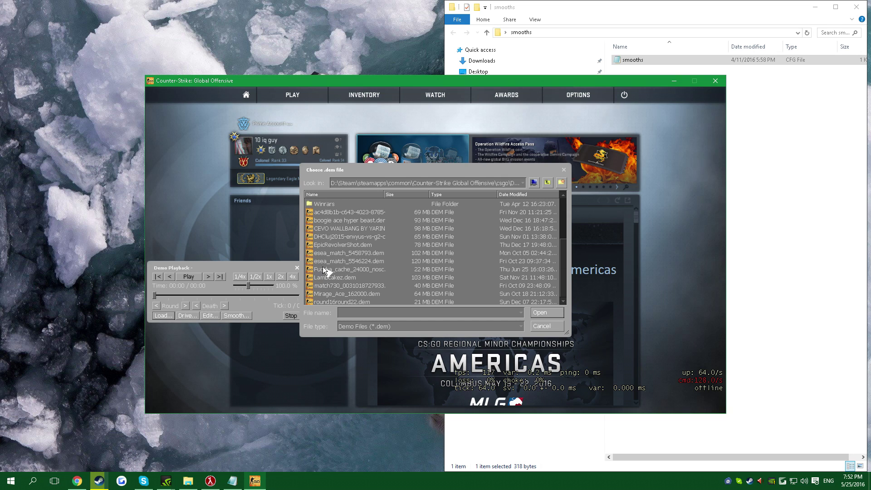
{"action": "scroll", "coordinate": [336, 293], "scroll_direction": "down", "scroll_amount": 3}
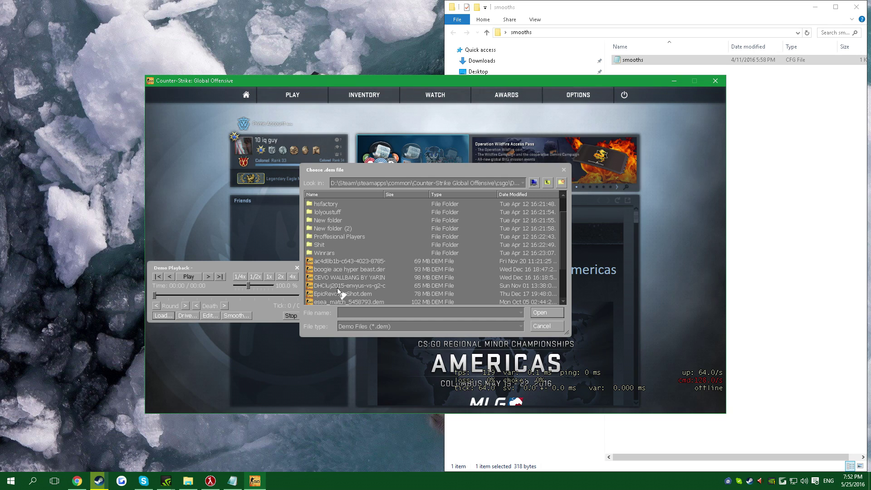
{"action": "left_click", "coordinate": [368, 269]}
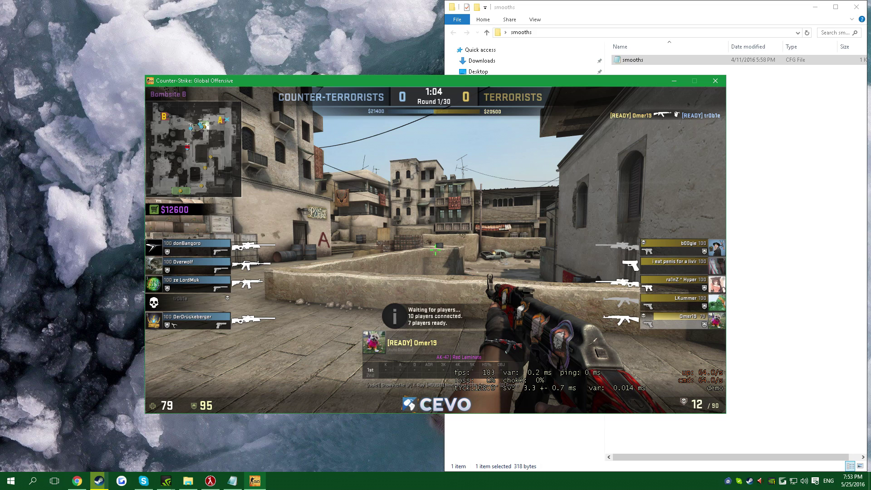
Set the sky to Italy with the console command sv_skyname italy and close the console
{"action": "key", "text": "grave"}
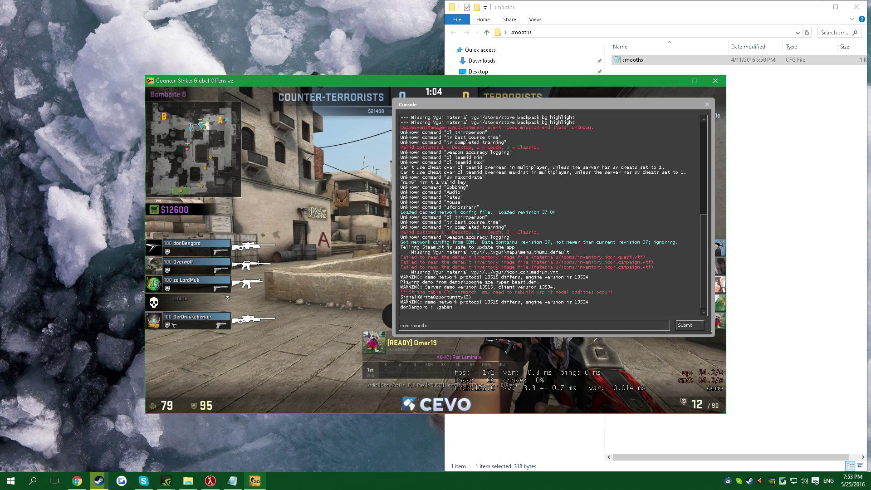
{"action": "key", "text": "ctrl+a"}
{"action": "type", "text": "sv"}
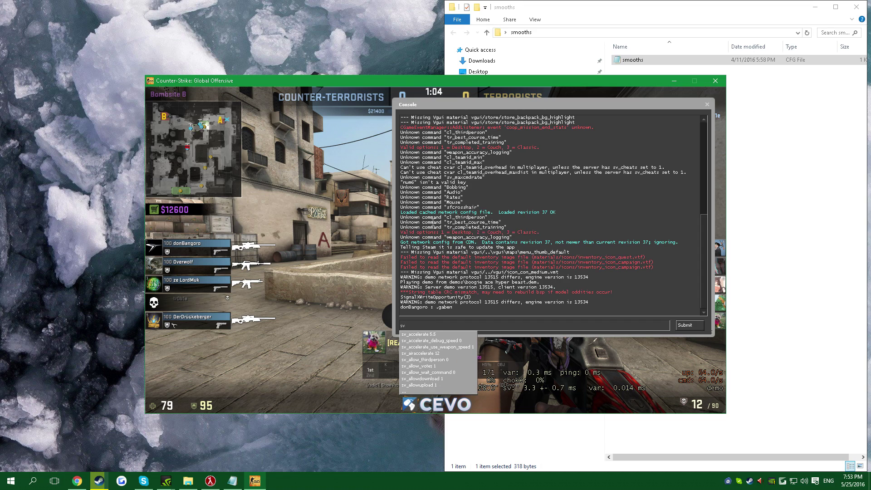
{"action": "type", "text": "_sk"}
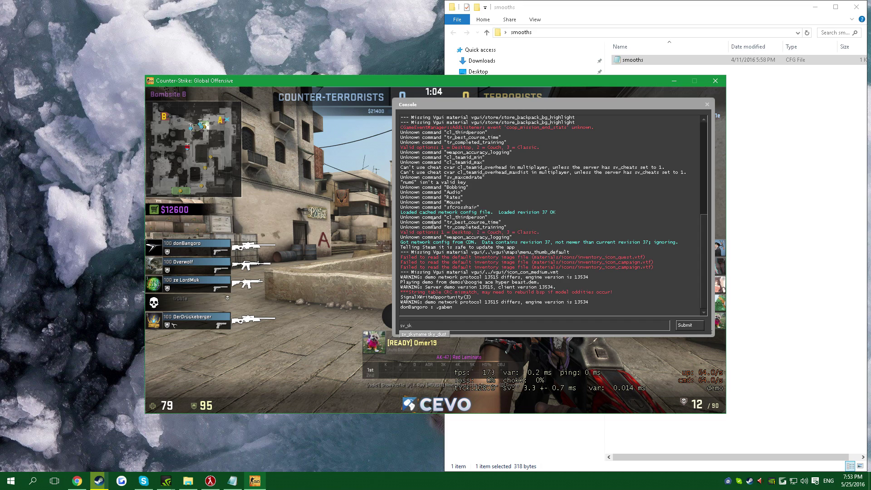
{"action": "type", "text": "yname i"}
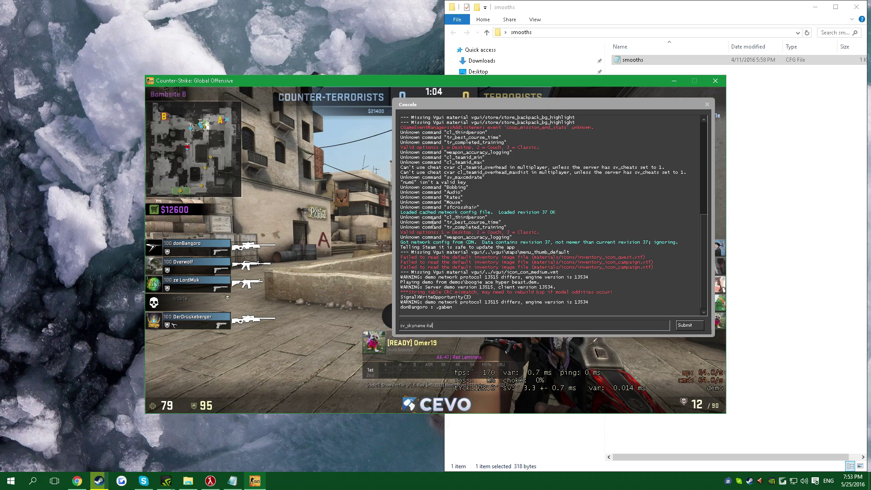
{"action": "type", "text": "tal"}
{"action": "key", "text": "Return"}
{"action": "key", "text": "Escape"}
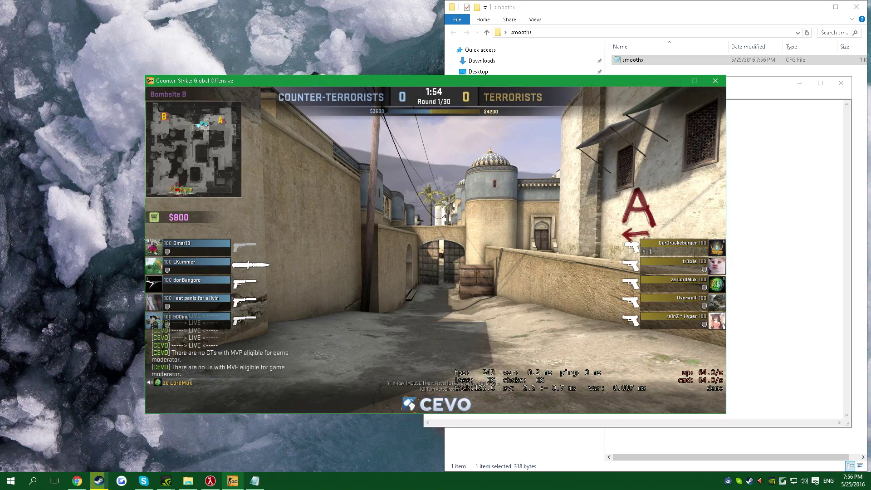
Write exec smooths in the developer console, completing the config name from the suggestions
{"action": "key", "text": "grave"}
{"action": "type", "text": "exec"}
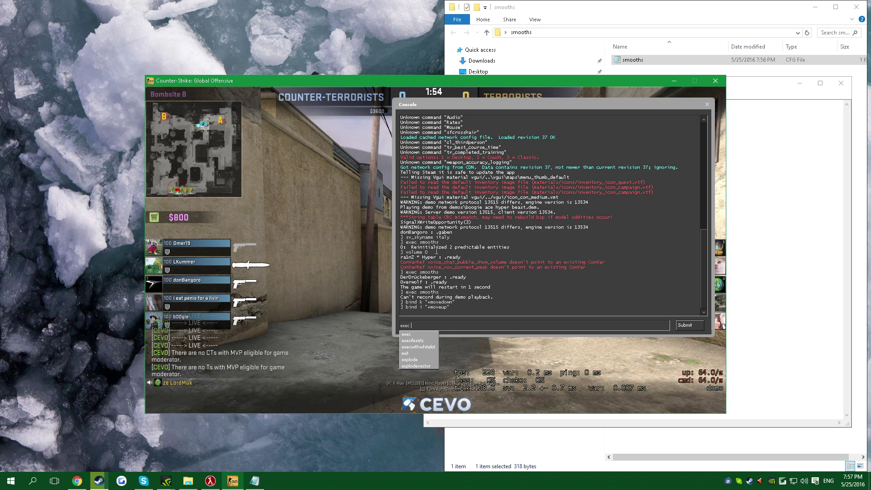
{"action": "type", "text": " s"}
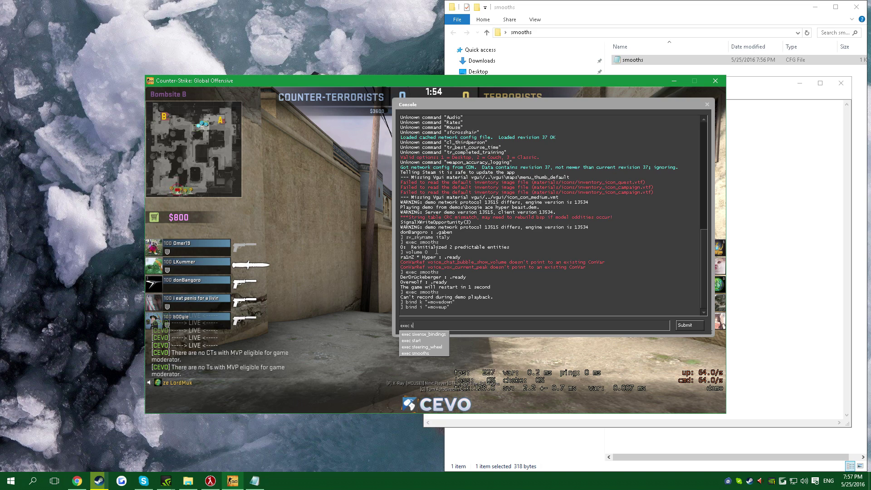
{"action": "key", "text": "Tab"}
{"action": "key", "text": "Tab"}
{"action": "key", "text": "Tab"}
{"action": "key", "text": "Tab"}
Bring up the smooths config in Notepad, examine its movement binds and MOUSE3 mirv_campath add line, and minimize it
{"action": "left_click", "coordinate": [808, 263]}
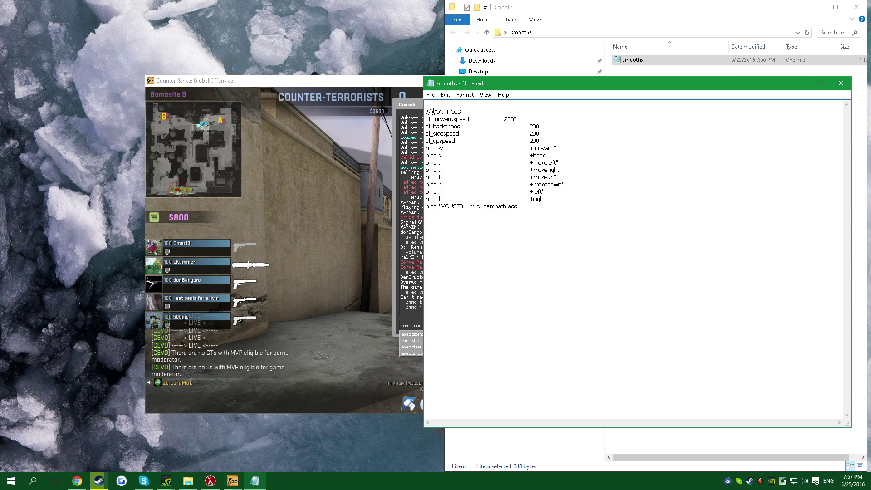
{"action": "left_click_drag", "start_coordinate": [535, 83], "coordinate": [263, 82]}
{"action": "left_click_drag", "start_coordinate": [580, 177], "coordinate": [727, 181]}
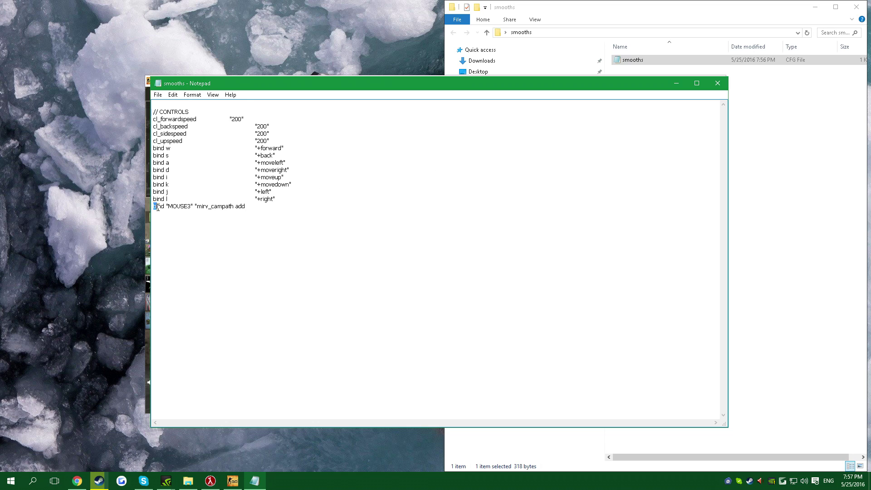
{"action": "left_click", "coordinate": [273, 205]}
{"action": "left_click", "coordinate": [678, 82]}
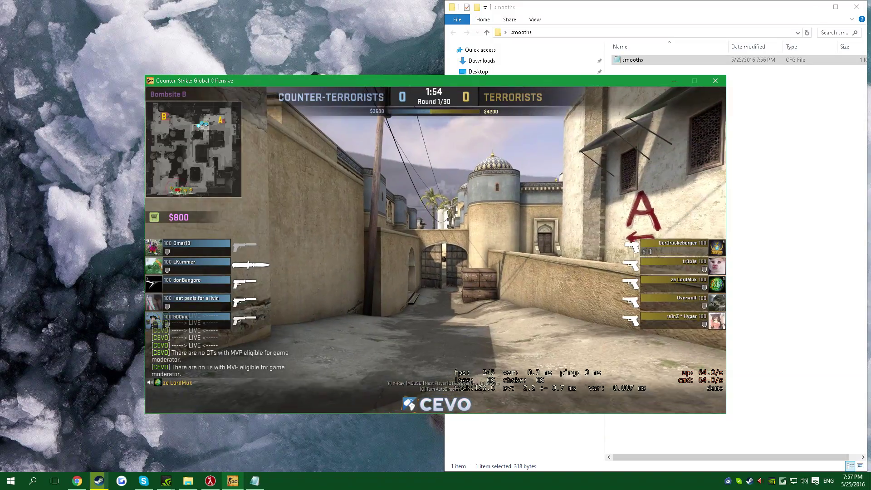
Start the loaded demo playing from Demo Playback and hide the playback controls
{"action": "key", "text": "shift+F2"}
{"action": "left_click", "coordinate": [187, 277]}
{"action": "key", "text": "shift+F2"}
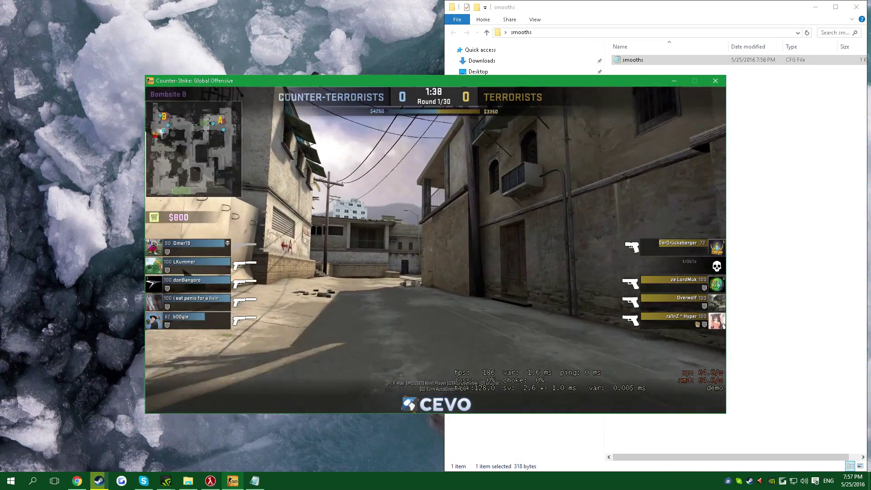
Write the command mirv_campath add in the developer console
{"action": "key", "text": "grave"}
{"action": "type", "text": "mi"}
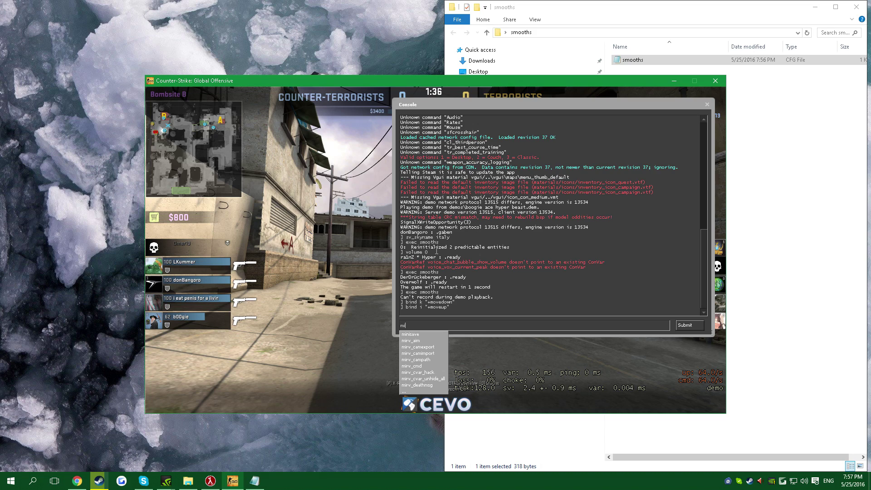
{"action": "type", "text": "rv_aim"}
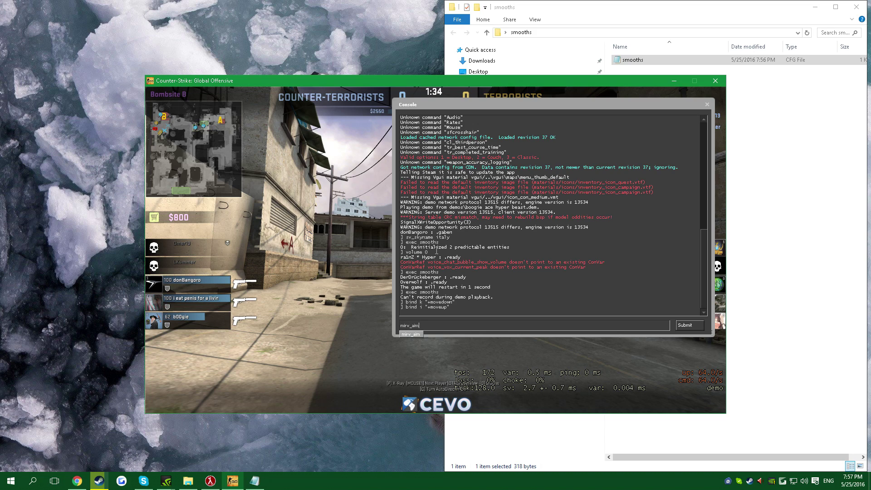
{"action": "key", "text": "BackSpace"}
{"action": "key", "text": "BackSpace"}
{"action": "key", "text": "BackSpace"}
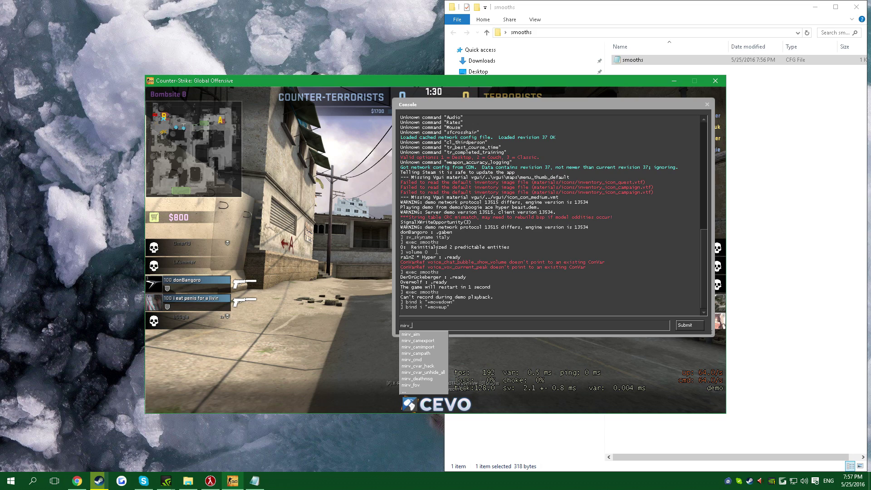
{"action": "type", "text": "cam"}
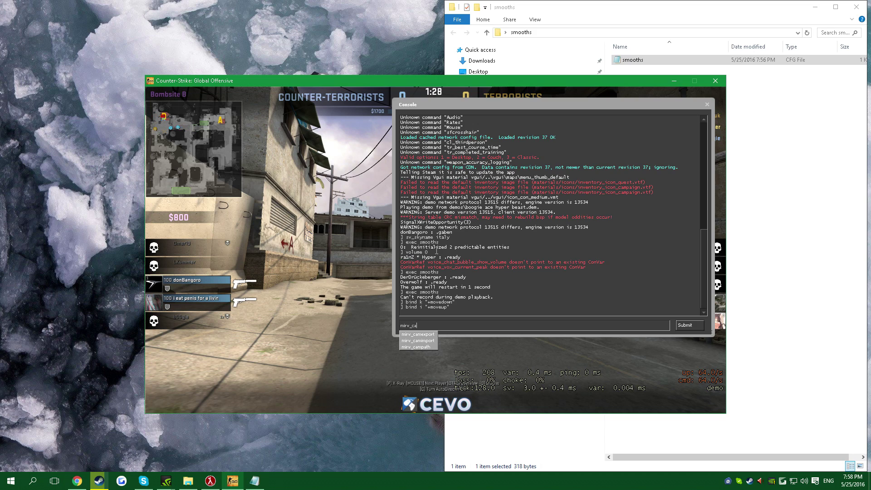
{"action": "key", "text": "Down"}
{"action": "key", "text": "Down"}
{"action": "key", "text": "Down"}
{"action": "type", "text": "add"}
{"action": "key", "text": "ctrl+a"}
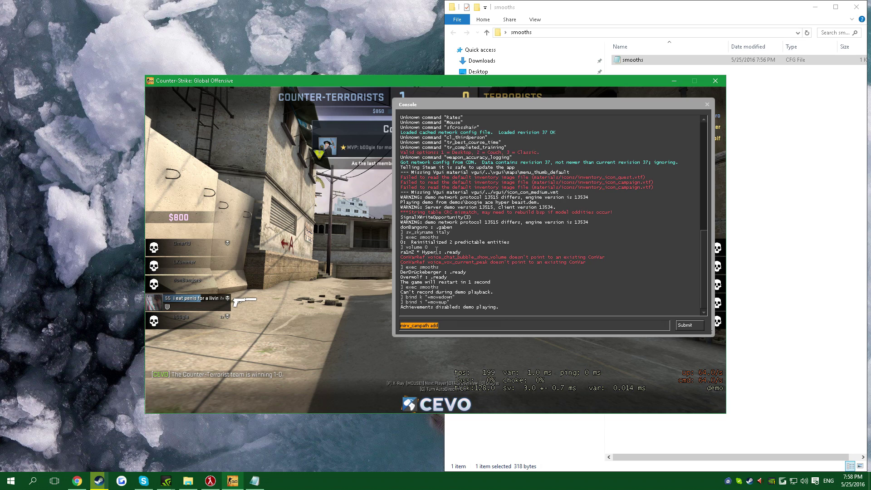
Slow the demo playback to 1/4x and run mirv_campath add to place the first camera path point
{"action": "key", "text": "shift+F2"}
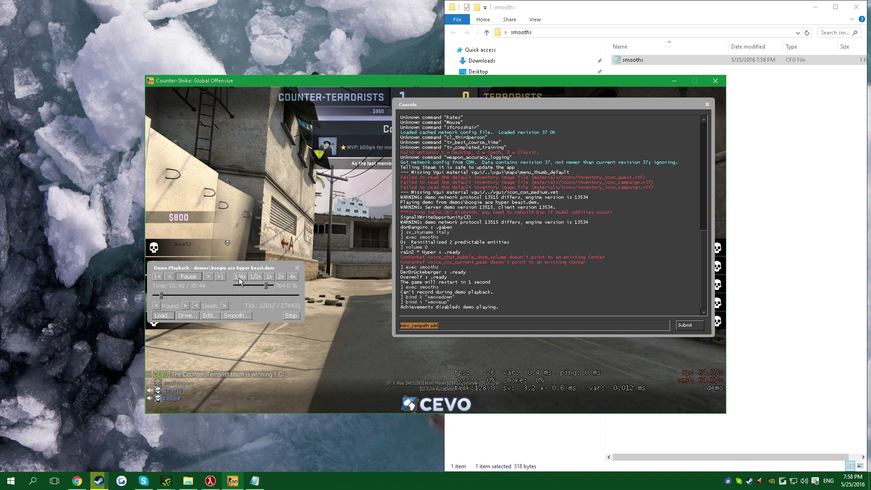
{"action": "left_click", "coordinate": [240, 276]}
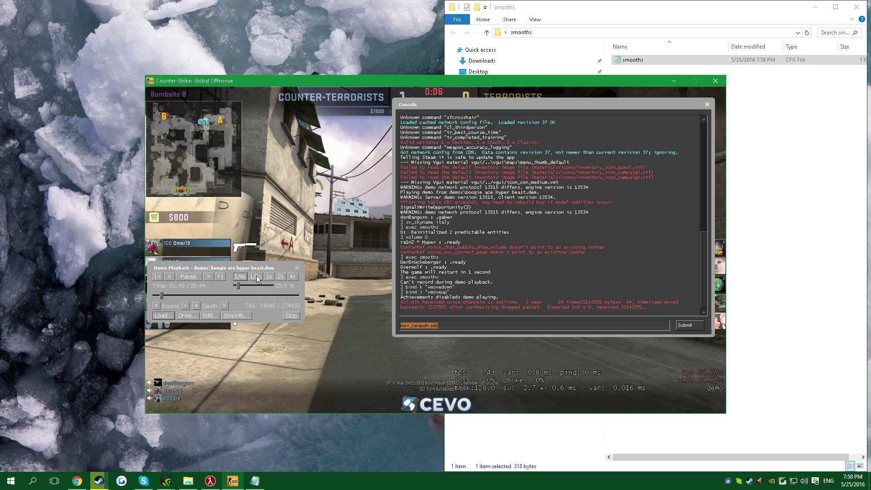
{"action": "key", "text": "shift+F2"}
{"action": "key", "text": "Return"}
{"action": "key", "text": "grave"}
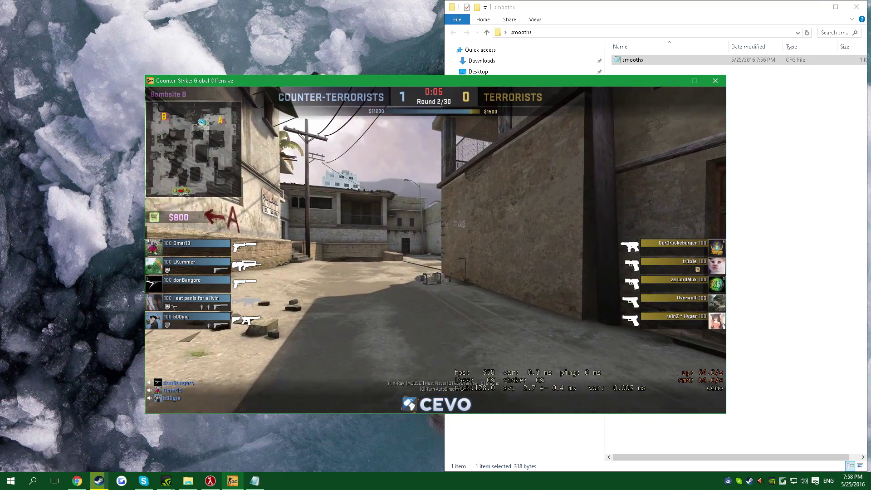
Fly the camera to further positions and run mirv_campath add at each, placing three more path points
{"action": "key", "text": "grave"}
{"action": "key", "text": "Up"}
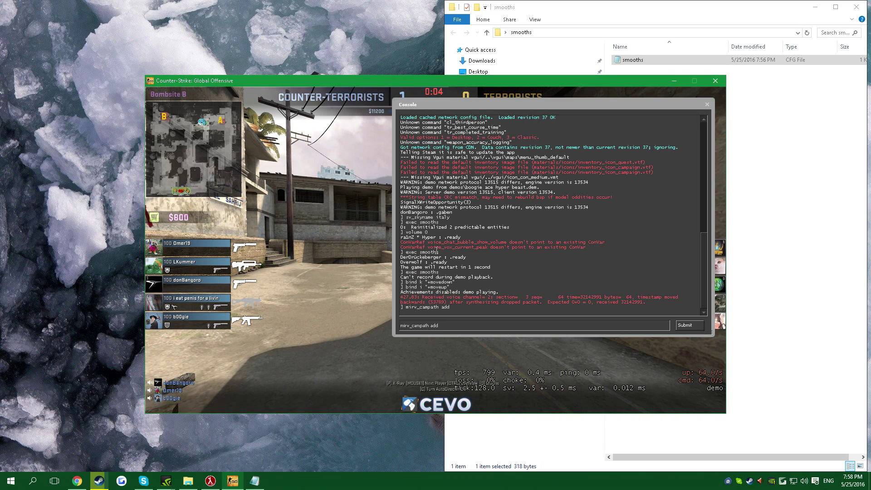
{"action": "key", "text": "Return"}
{"action": "key", "text": "grave"}
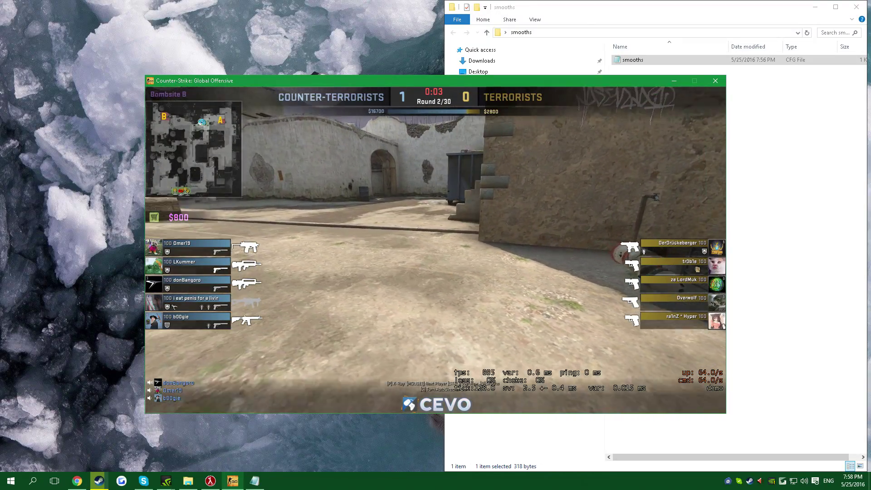
{"action": "key", "text": "grave"}
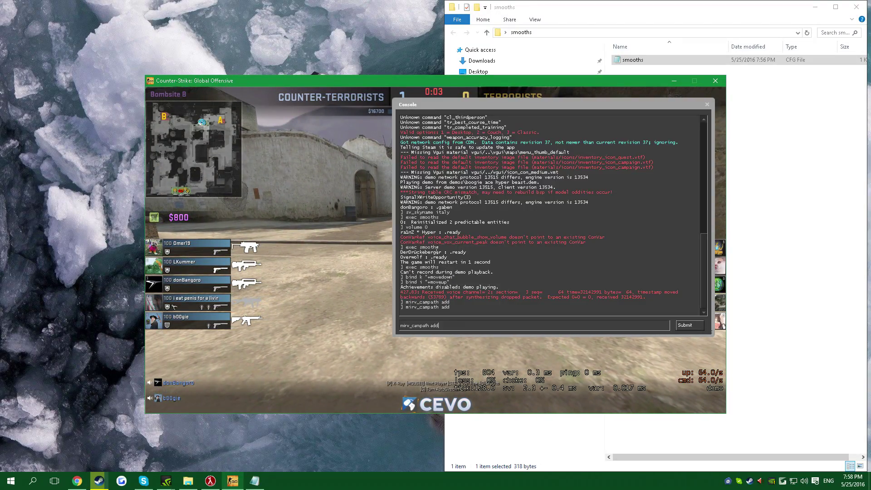
{"action": "key", "text": "grave"}
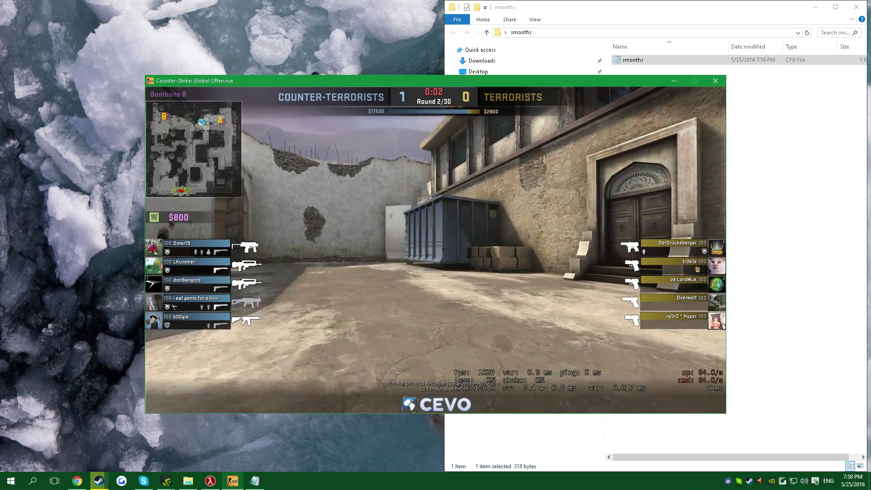
{"action": "key", "text": "grave"}
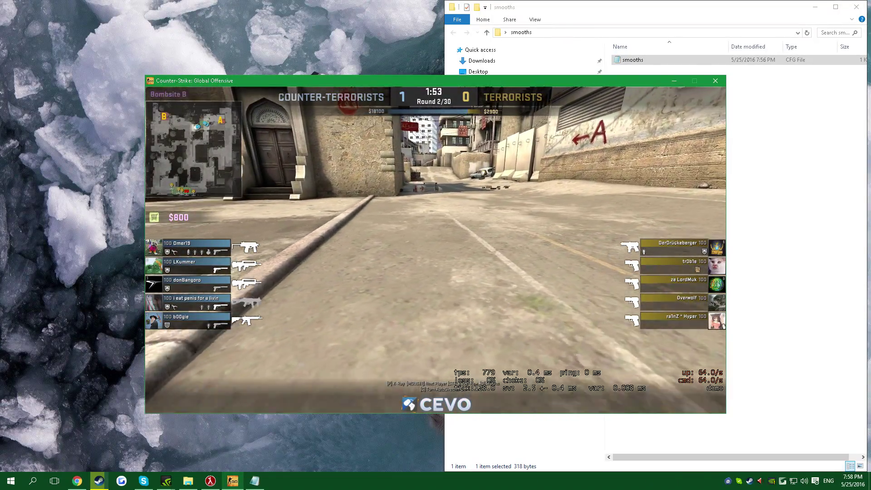
{"action": "key", "text": "u"}
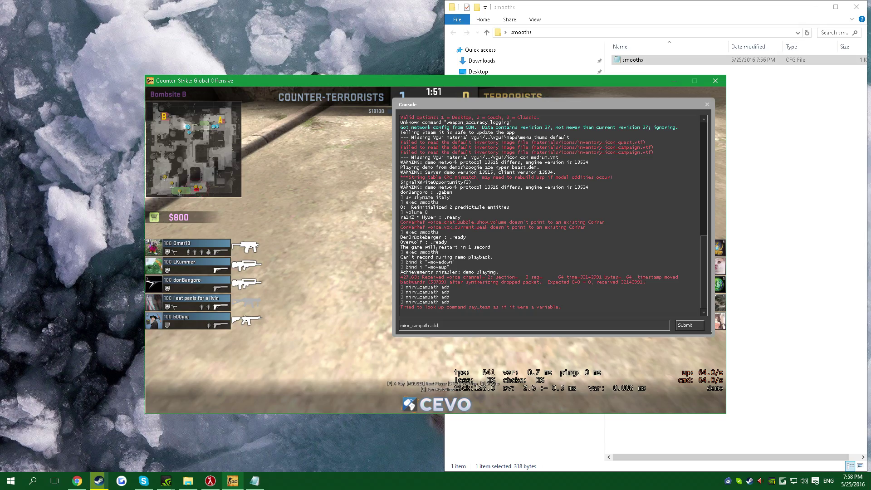
{"action": "key", "text": "grave"}
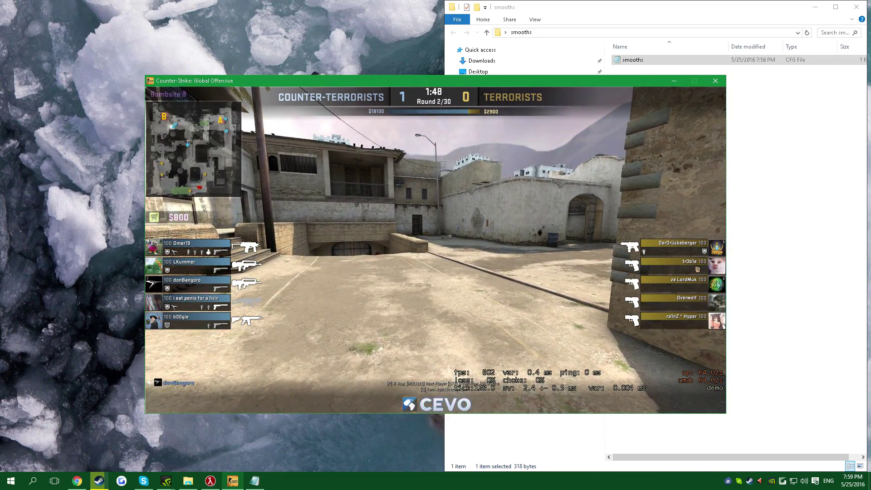
With the demo paused, review the MOUSE3 bind to mirv_campath add in the smooths config and return to the game
{"action": "key", "text": "shift+F2"}
{"action": "key", "text": "alt+Tab"}
{"action": "left_click", "coordinate": [756, 285]}
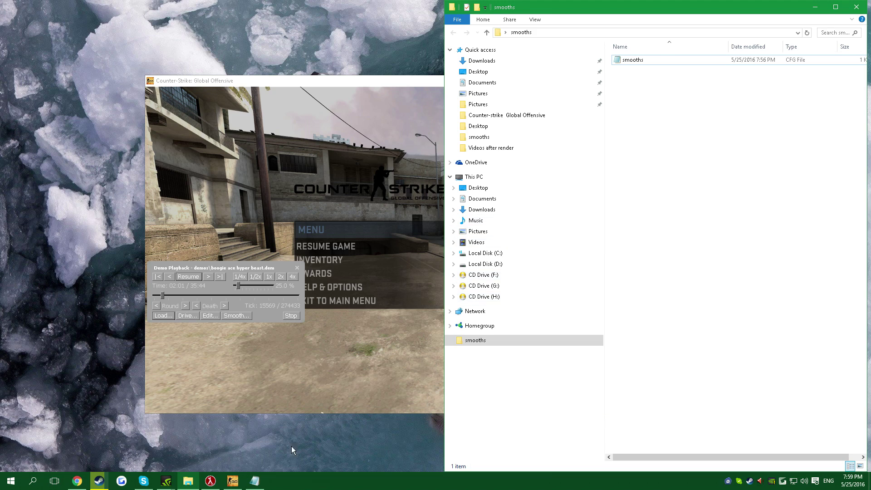
{"action": "left_click", "coordinate": [257, 480]}
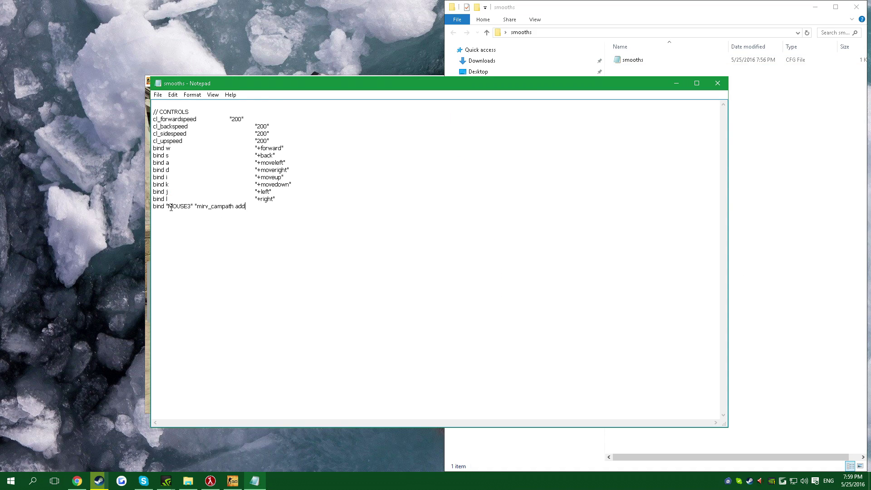
{"action": "left_click_drag", "start_coordinate": [251, 214], "coordinate": [196, 209]}
{"action": "left_click", "coordinate": [196, 208]}
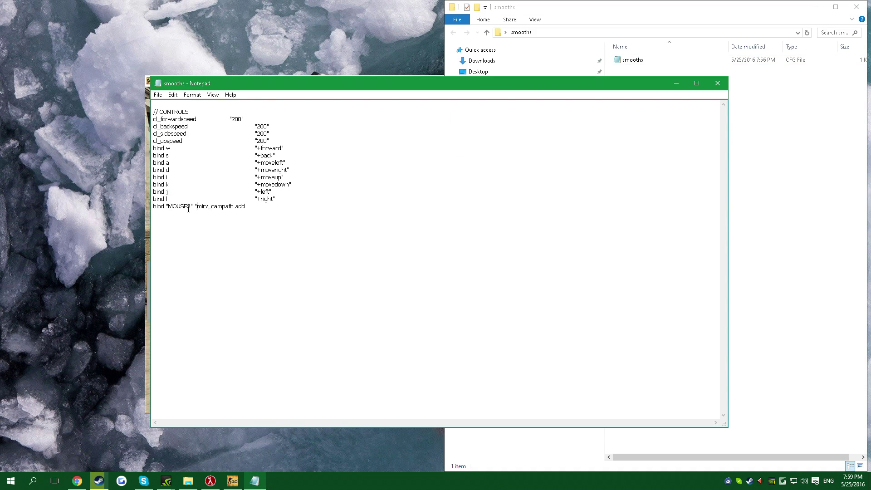
{"action": "left_click", "coordinate": [146, 259]}
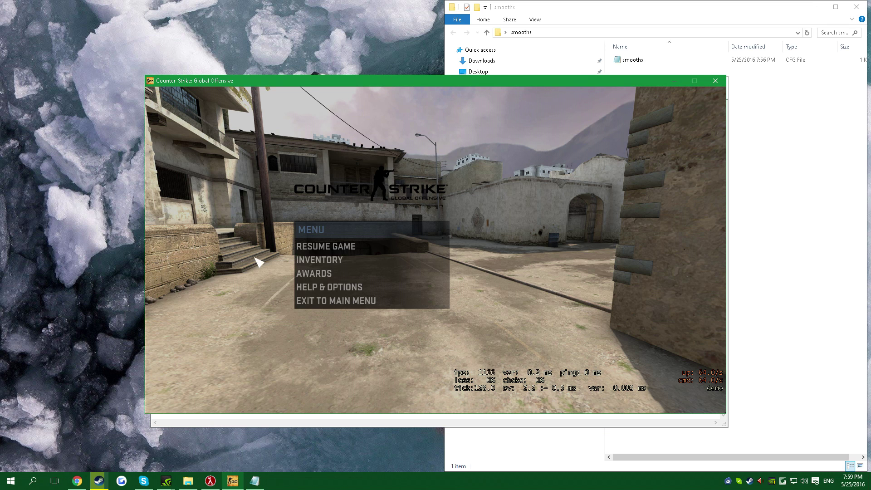
{"action": "left_click", "coordinate": [323, 246]}
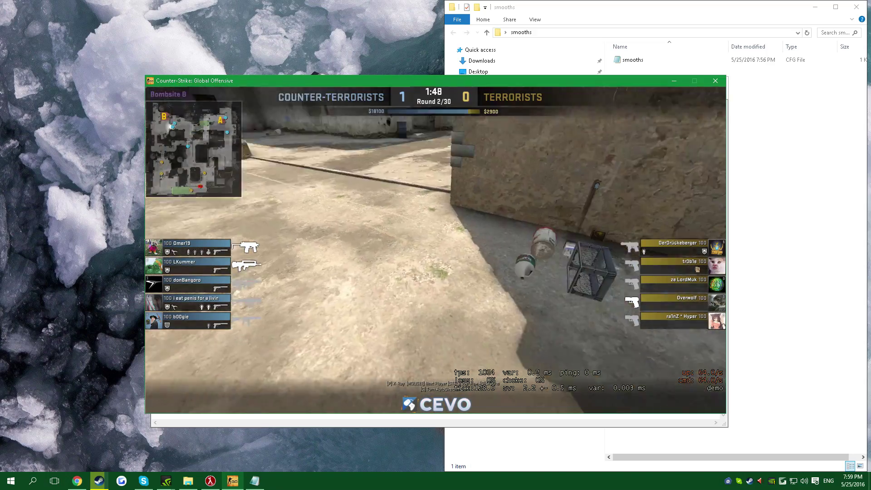
{"action": "key", "text": "grave"}
{"action": "key", "text": "grave"}
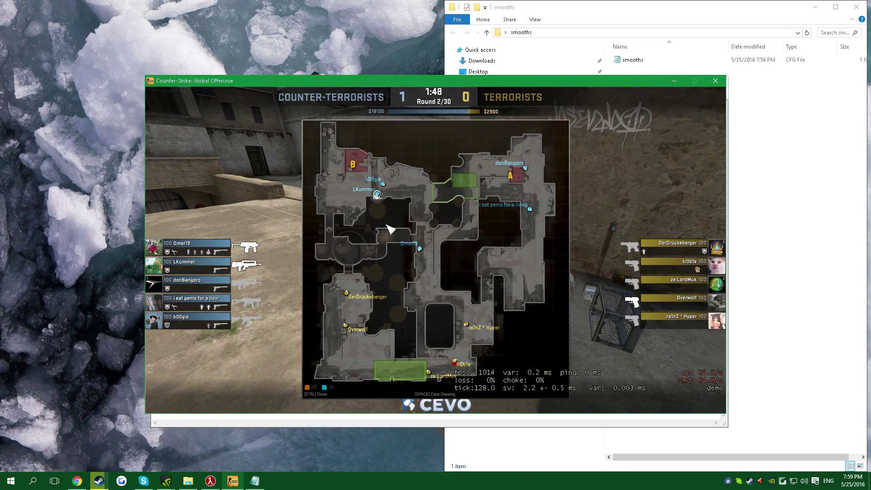
{"action": "key", "text": "Escape"}
{"action": "key", "text": "Escape"}
{"action": "key", "text": "ctrl"}
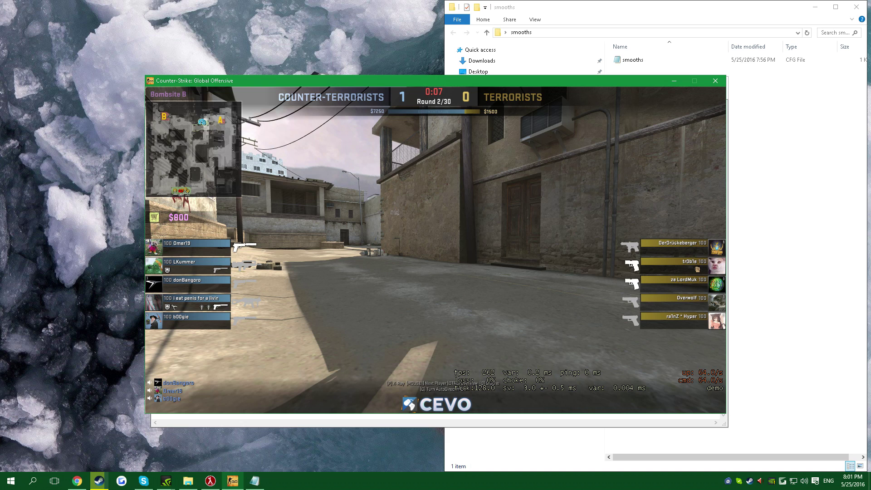
Examine the console log around the mirv_campath commands and the round restart message
{"action": "key", "text": "grave"}
{"action": "scroll", "coordinate": [490, 246], "scroll_direction": "up", "scroll_amount": 10}
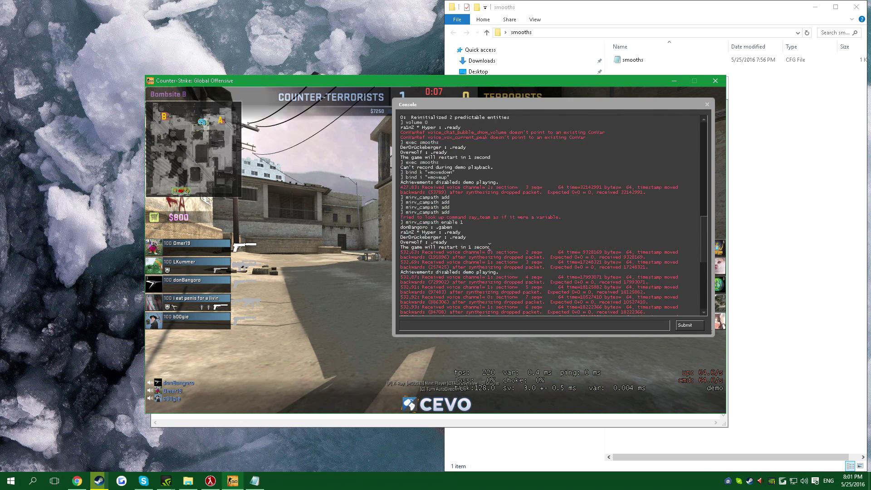
{"action": "left_click_drag", "start_coordinate": [401, 248], "coordinate": [435, 254]}
{"action": "left_click", "coordinate": [434, 248]}
{"action": "left_click", "coordinate": [454, 258]}
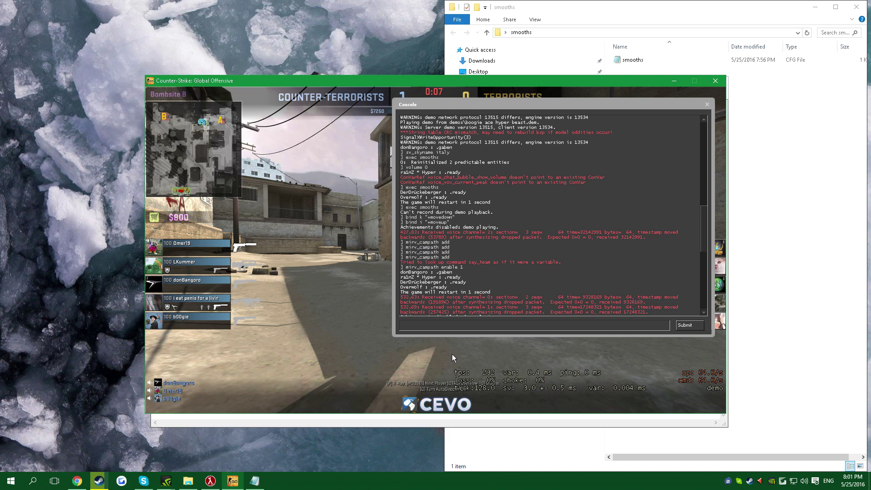
{"action": "key", "text": "grave"}
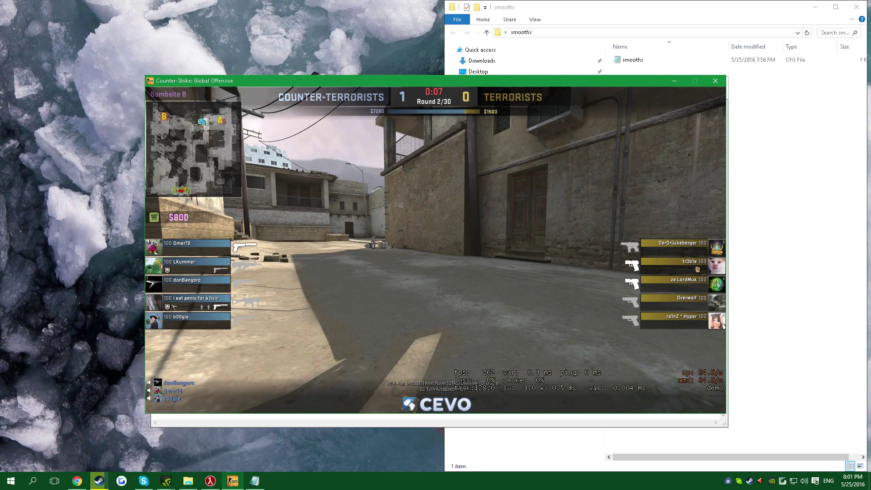
Run mirv_campath enable 1 in the developer console to activate the camera path
{"action": "key", "text": "grave"}
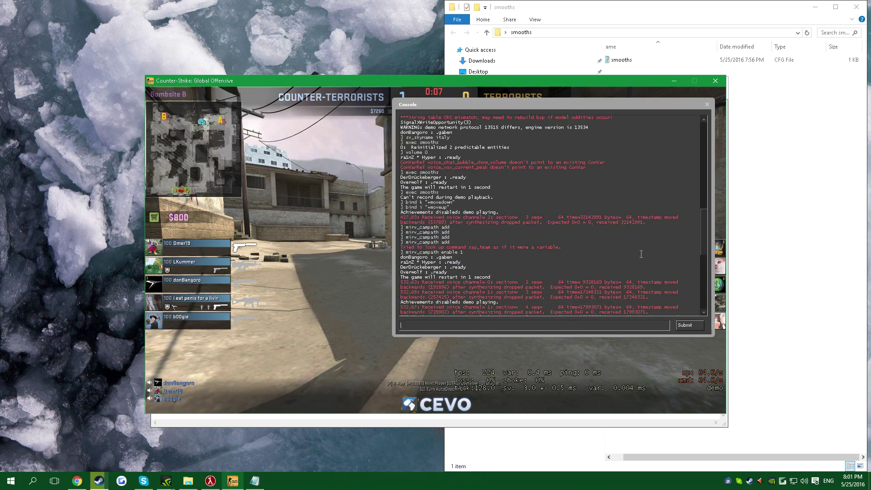
{"action": "type", "text": "mirv"}
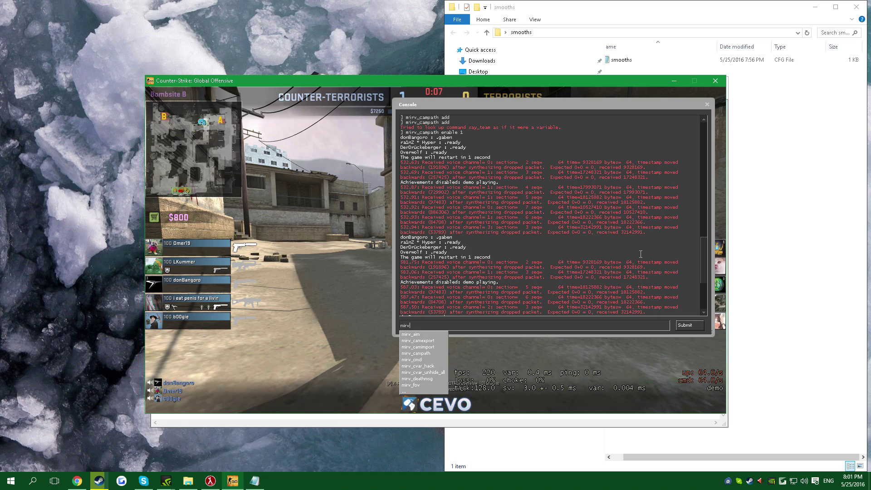
{"action": "type", "text": "_ca"}
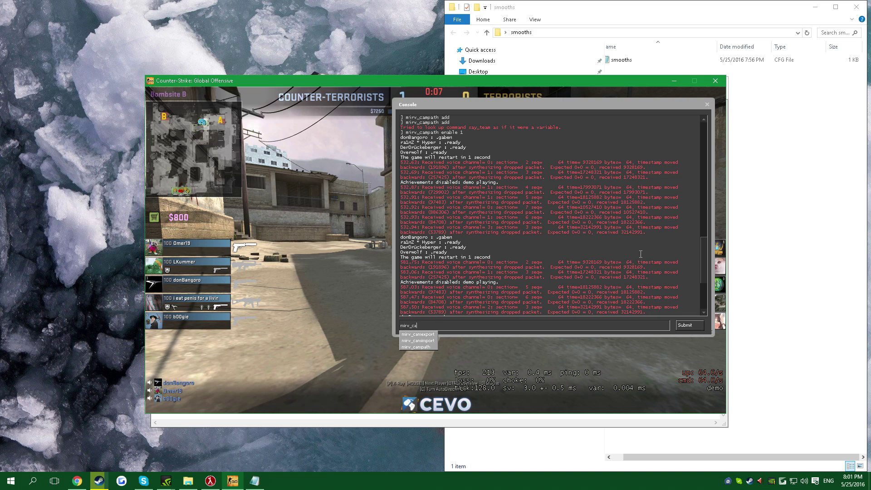
{"action": "key", "text": "Down"}
{"action": "key", "text": "Down"}
{"action": "type", "text": "enab"}
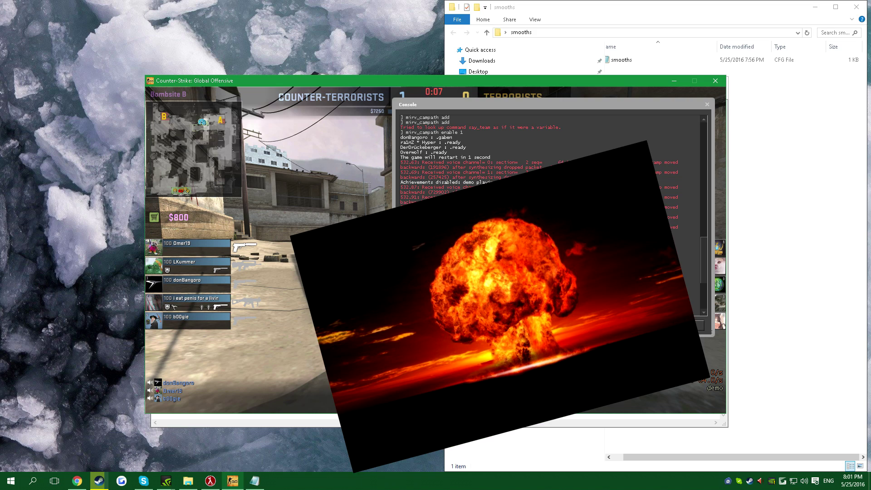
{"action": "type", "text": "le 1"}
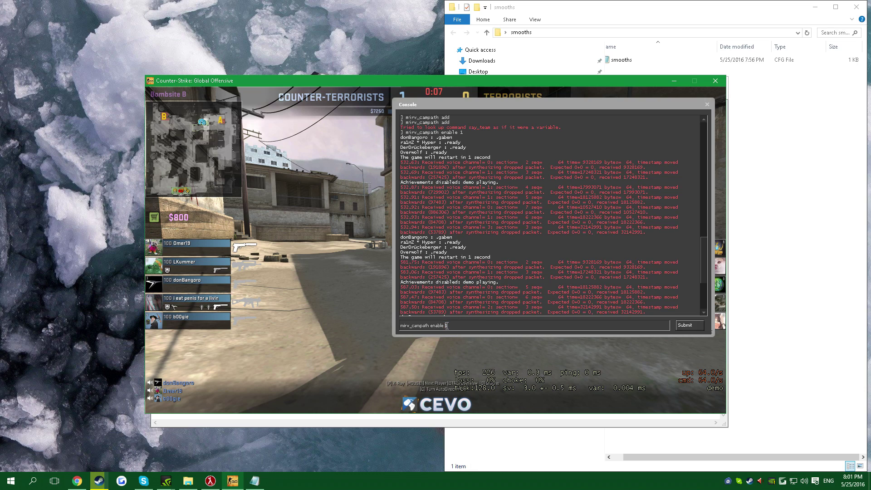
{"action": "key", "text": "Return"}
Look back through the console history for the earlier mirv_campath add and enable commands and return to the game
{"action": "scroll", "coordinate": [499, 254], "scroll_direction": "up", "scroll_amount": 9}
{"action": "mouse_move", "coordinate": [406, 237]}
{"action": "left_mouse_down"}
{"action": "mouse_move", "coordinate": [450, 237]}
{"action": "mouse_move", "coordinate": [408, 237]}
{"action": "left_mouse_up"}
{"action": "key", "text": "grave"}
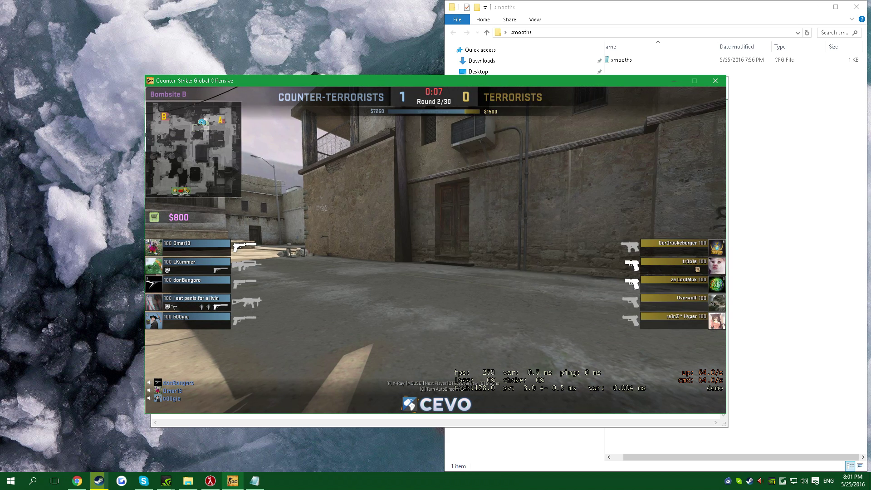
{"action": "key", "text": "grave"}
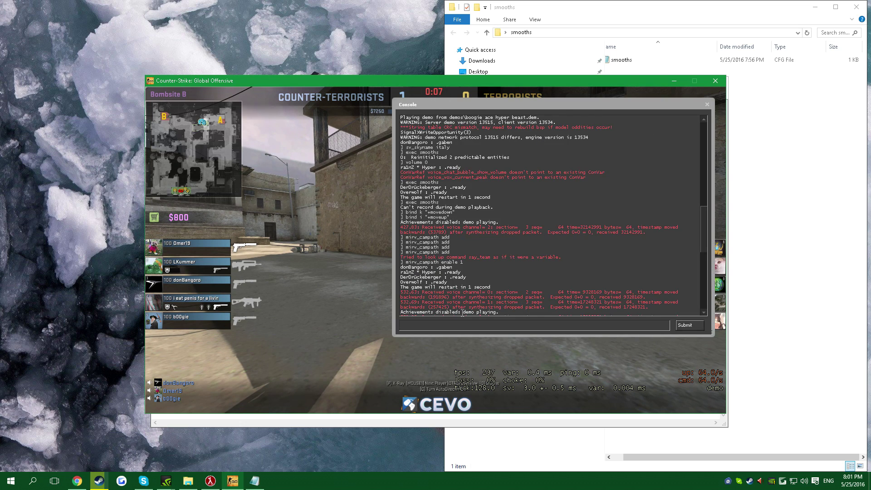
{"action": "key", "text": "grave"}
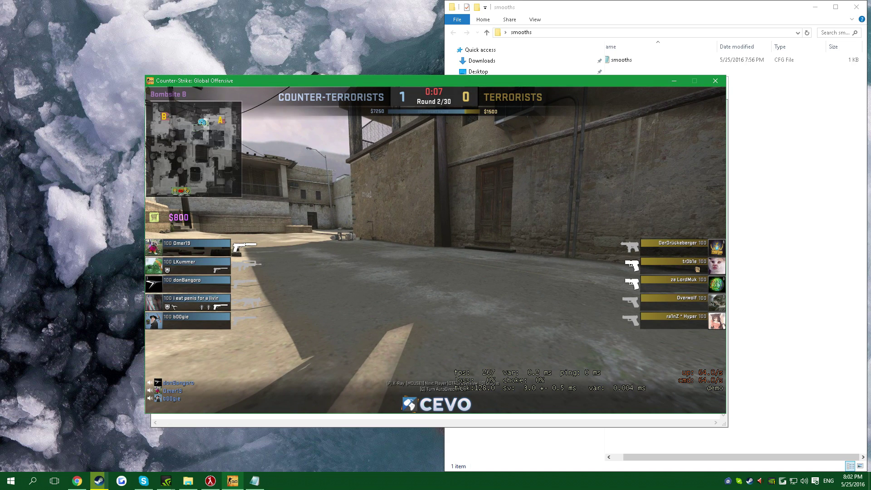
Resume the paused demo from the demo playback controls and hide them to watch the camera view
{"action": "key", "text": "shift+F2"}
{"action": "key", "text": "shift+F2"}
{"action": "key", "text": "grave"}
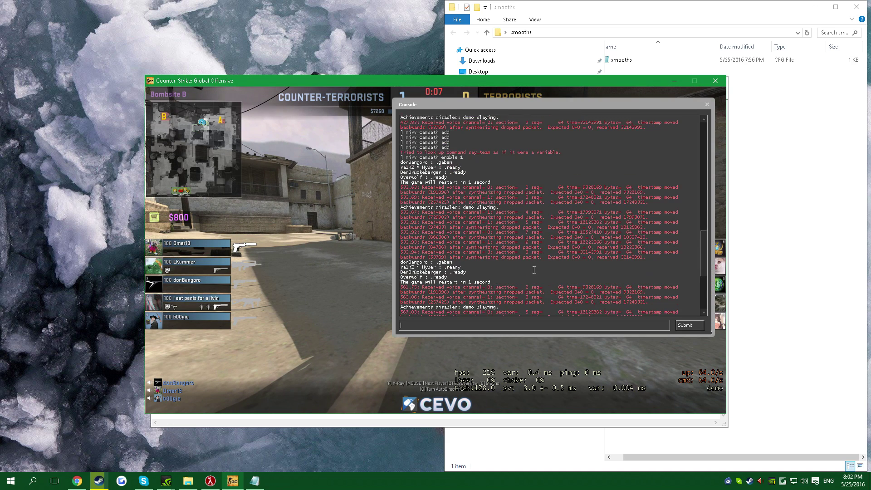
{"action": "key", "text": "grave"}
{"action": "key", "text": "shift+F2"}
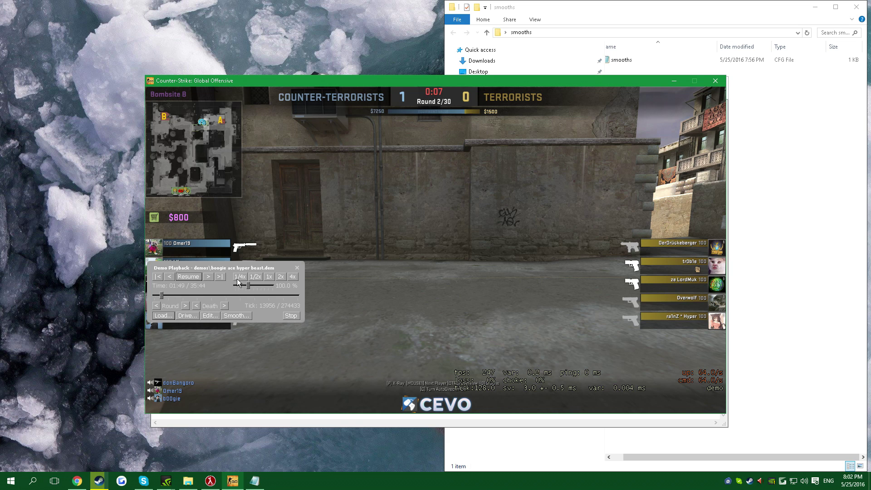
{"action": "key", "text": "shift+F2"}
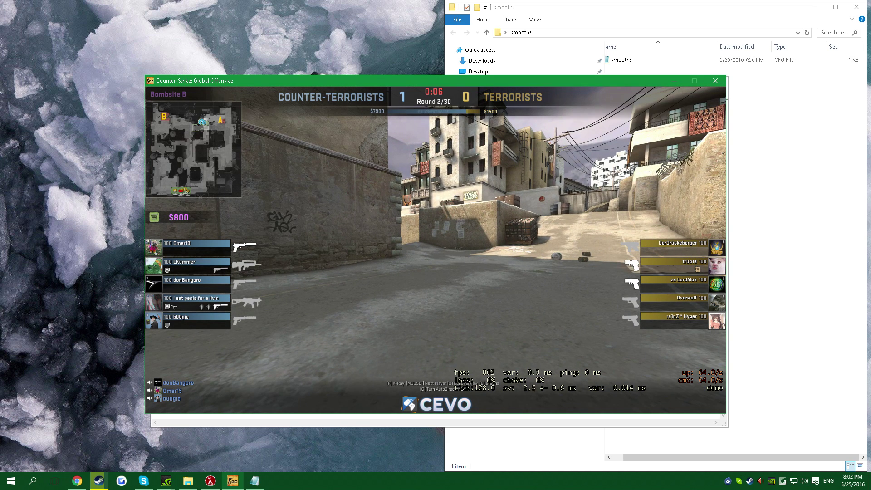